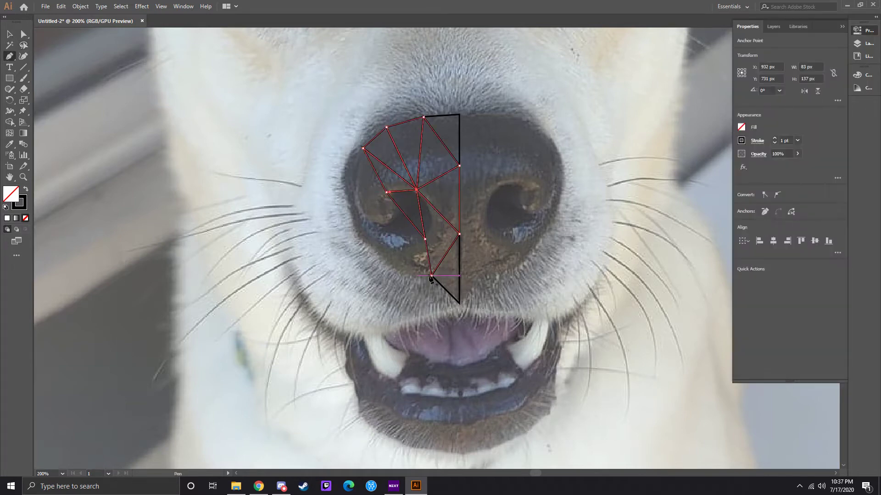
Outline the dog's left nostril with a closed black triangle.
left_click(432, 275)
left_click(424, 239)
left_click(393, 266)
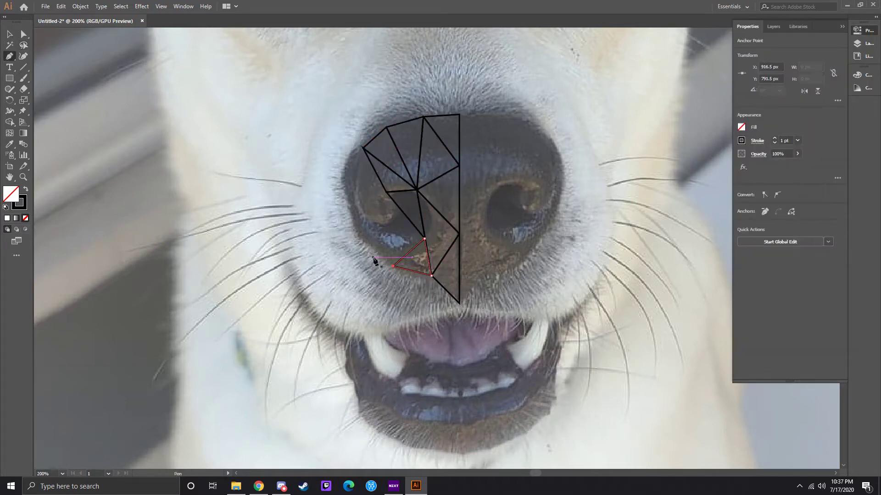
left_click(363, 239)
scroll(362, 239, "up", 2)
left_click(342, 219)
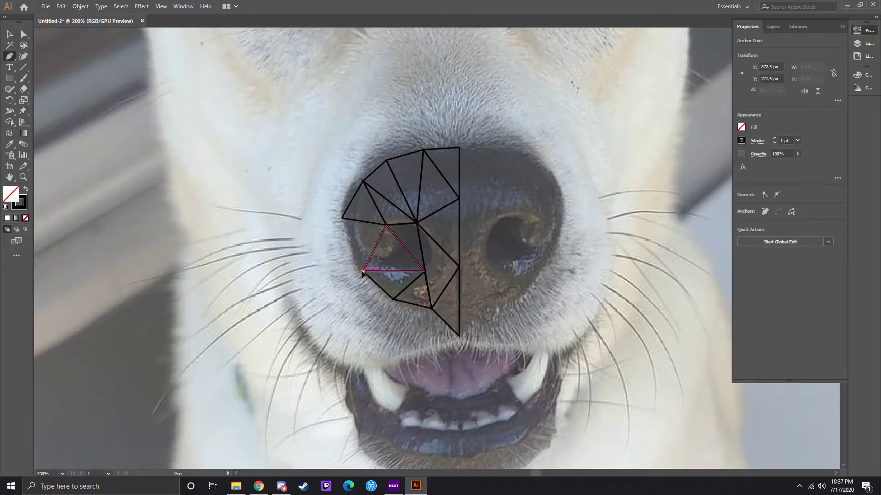
Zoom in and trace a closed triangle at the bottom of the nose.
key("p")
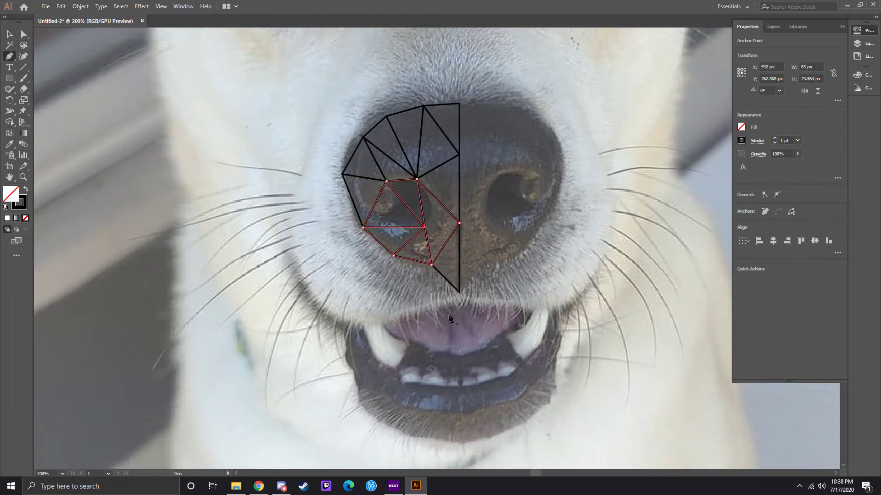
scroll(449, 288, "down", 1)
key("ctrl+equal")
left_click(508, 249)
left_click(453, 258)
left_click(452, 170)
left_click(453, 258)
Draw a triangle along the nose's left edge.
left_click(350, 278)
left_click(376, 152)
left_click(414, 205)
left_click(351, 278)
left_click(265, 285)
Add a triangle in the fur just left of the nose.
left_click(362, 221)
left_click(211, 231)
scroll(222, 235, "up", 1)
left_click(264, 307)
left_click(362, 243)
left_click(211, 253)
Draw a triangle on the face's centre line below the nose.
left_click(363, 243)
left_click(508, 331)
left_click(453, 280)
scroll(466, 290, "down", 3)
left_click(466, 288)
left_click(508, 296)
Add a triangle below the nose meeting the centre line.
left_click(453, 201)
left_click(351, 225)
left_click(404, 270)
left_click(453, 202)
left_click(508, 356)
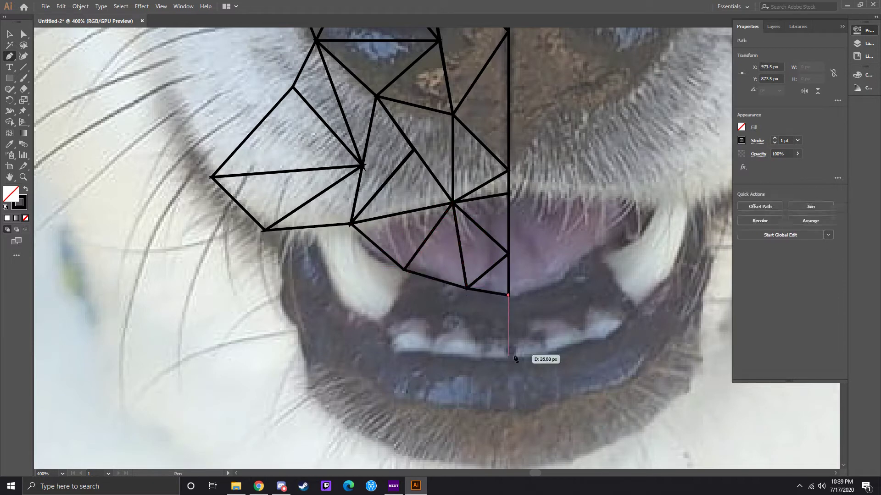
Cover the upper lip with triangles, including a small one above the front teeth.
left_click(467, 288)
left_click(377, 324)
left_click(404, 271)
left_click(508, 355)
left_click(475, 358)
left_click(466, 288)
Lasso-select anchors of the small triangles by the teeth and snap corners onto edges.
left_click(24, 45)
left_click_drag(486, 321, 494, 333)
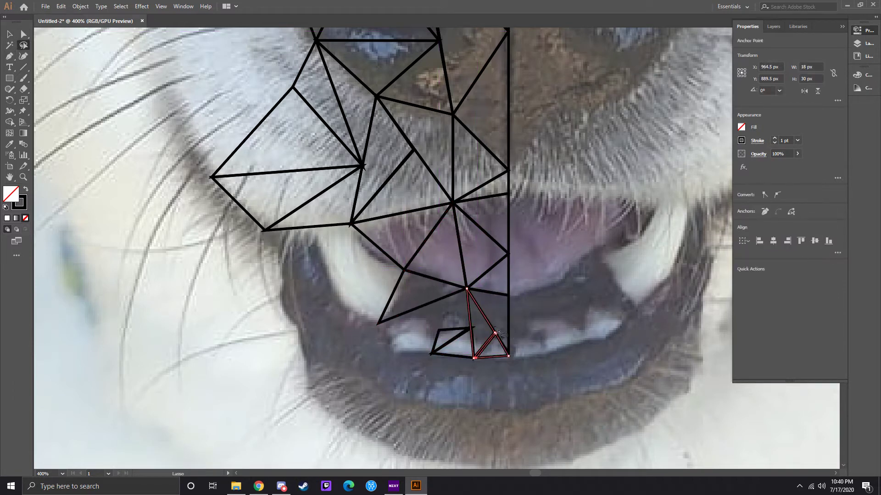
left_click_drag(425, 348, 435, 363)
key("p")
left_click_drag(452, 329, 453, 312)
left_click_drag(380, 326, 382, 328)
left_click_drag(447, 325, 441, 335)
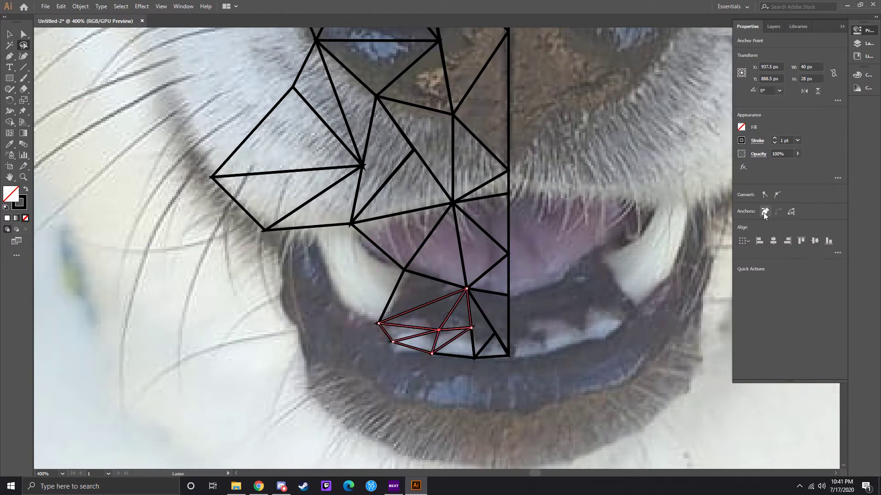
key("p")
Draw a closed triangle over the teeth.
left_click(350, 225)
left_click(337, 293)
left_click(307, 227)
left_click(350, 224)
Trace a zig-zag of triangles along the lower lip.
left_click(473, 358)
left_click(509, 411)
scroll(498, 353, "down", 3)
left_click(474, 361)
left_click(509, 393)
left_click(509, 337)
left_click(473, 281)
Add triangles on the chin below the lower lip.
left_click(449, 410)
left_click(510, 393)
left_click(411, 381)
left_click(450, 411)
left_click(411, 381)
left_click(474, 360)
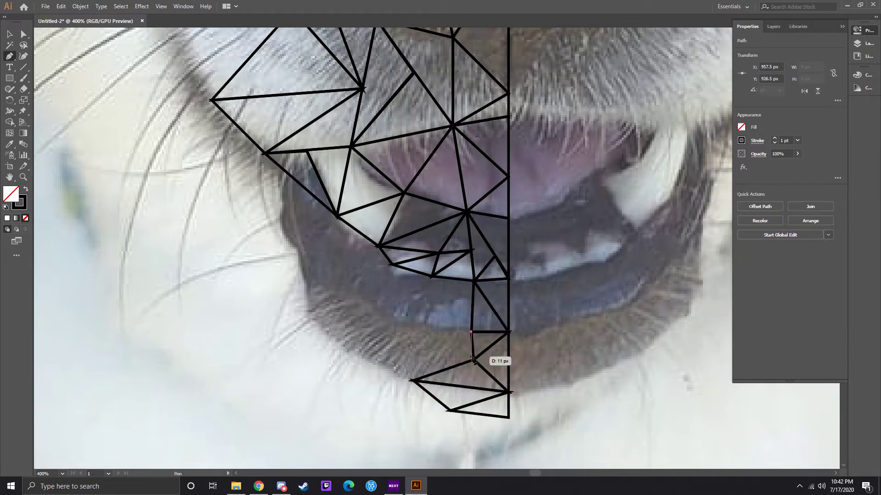
Extend the chin triangles leftward and Lasso-select them to check anchors.
left_click(411, 381)
left_click(374, 397)
left_click(413, 381)
left_click(362, 355)
key("q")
left_click_drag(482, 321, 391, 393)
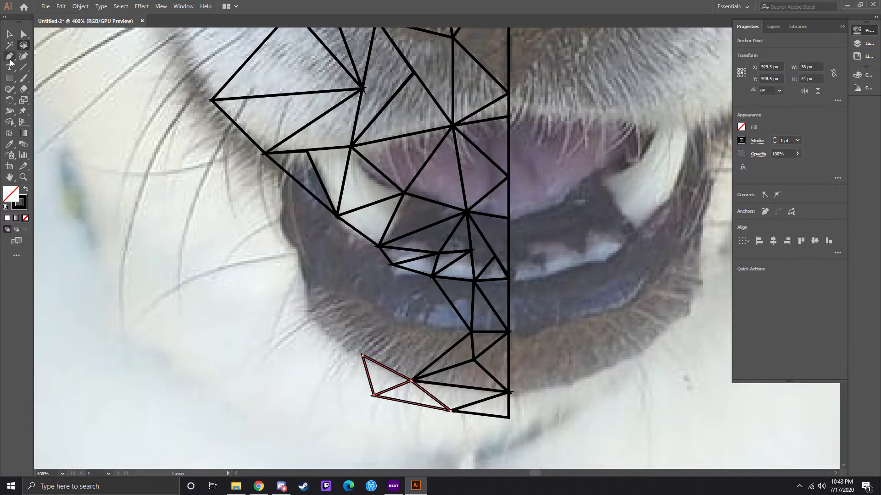
Draw a triangle on the lower-left lip edge.
left_click(9, 57)
left_click(362, 356)
left_click(312, 355)
left_click(374, 395)
left_click(472, 331)
left_click(362, 356)
left_click(374, 304)
Add a triangle across the lower lip and begin one at the lip's left edge.
left_click(472, 331)
left_click(406, 345)
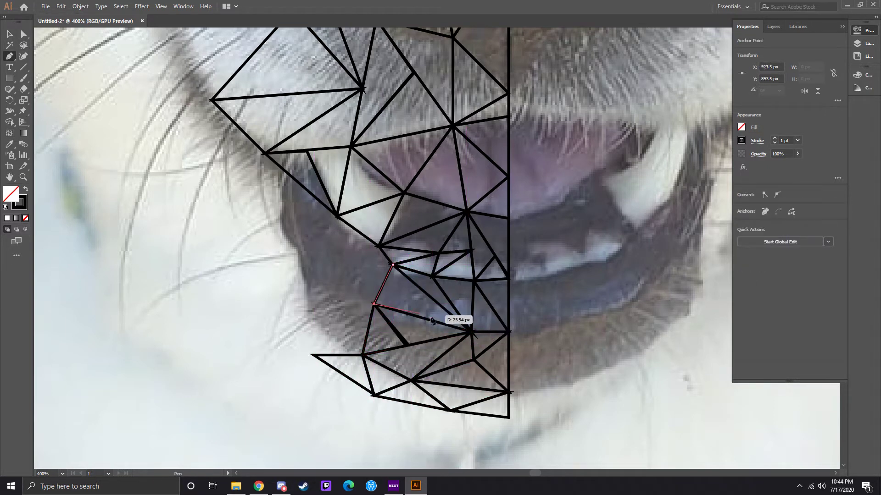
left_click(472, 331)
key("q")
left_click(315, 354)
left_click(307, 315)
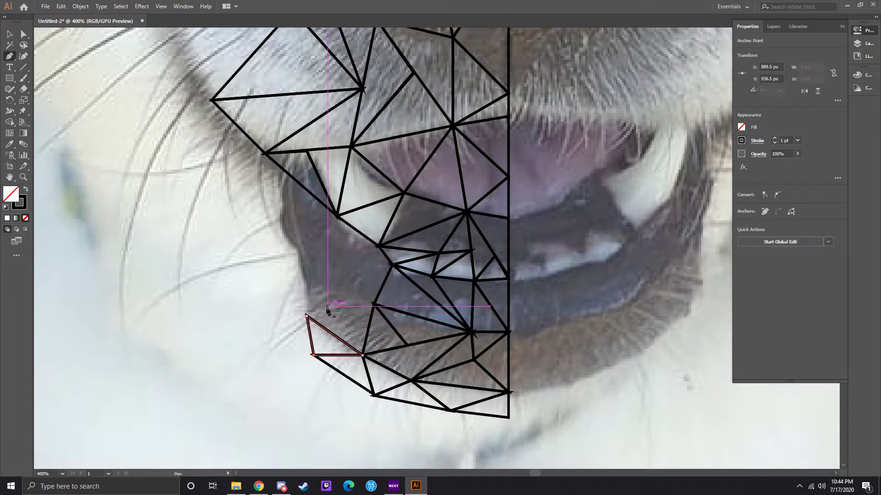
Draw triangles at the mouth corner and beside the left fang.
left_click(306, 278)
left_click(375, 304)
left_click(393, 265)
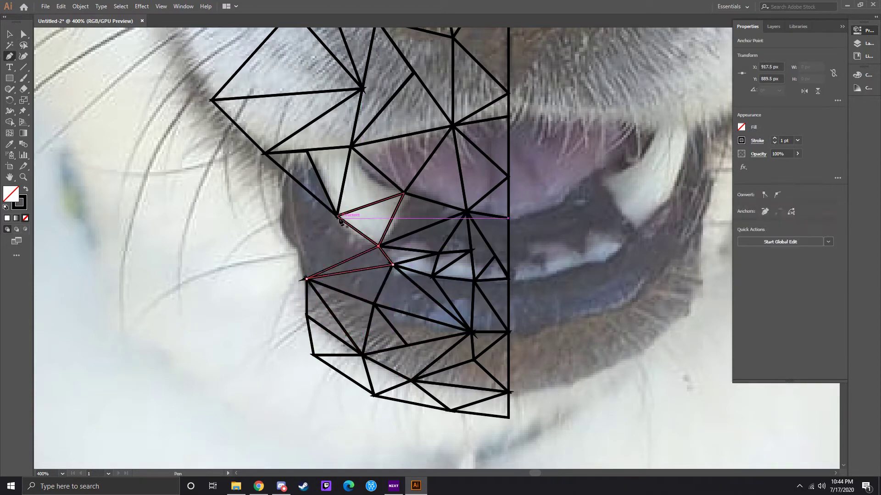
left_click(287, 173)
left_click(337, 216)
left_click(281, 223)
Add an edge down the lip's left side and check anchors with Lasso.
left_click(283, 272)
key("q")
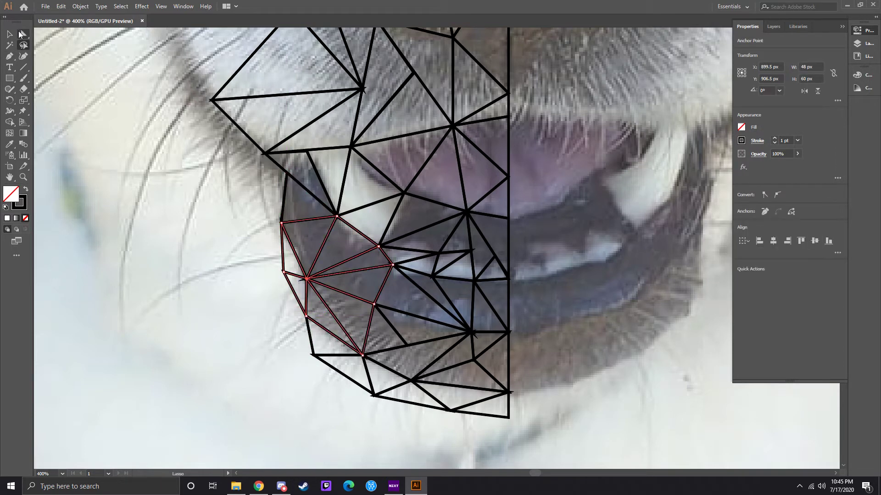
key("p")
left_click(287, 173)
Add triangles along the nose's left edge.
left_click(265, 153)
scroll(265, 154, "up", 3)
left_click(265, 230)
scroll(203, 311, "up", 5)
left_click(211, 261)
left_click(315, 215)
left_click(292, 263)
Draw triangles in the fur lower-left of the nose.
scroll(225, 363, "up", 3)
left_click(179, 394)
left_click(159, 338)
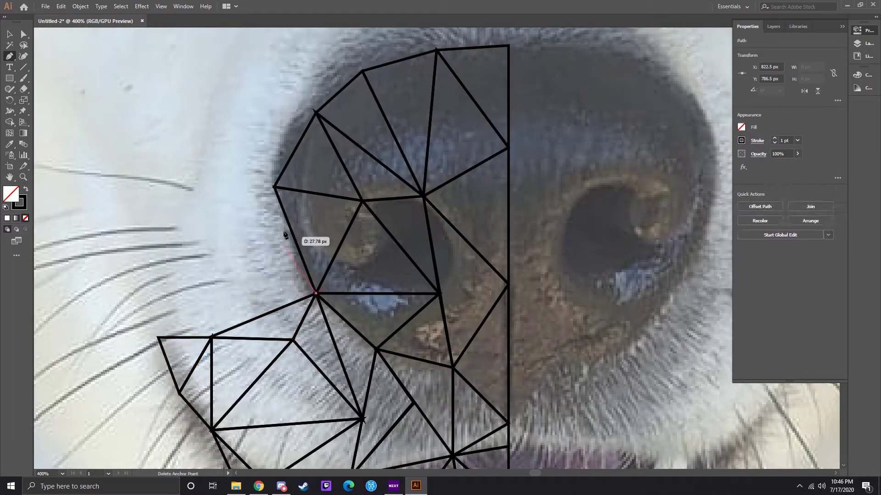
left_click(158, 340)
left_click(211, 338)
scroll(211, 338, "up", 2)
left_click(274, 275)
left_click(179, 306)
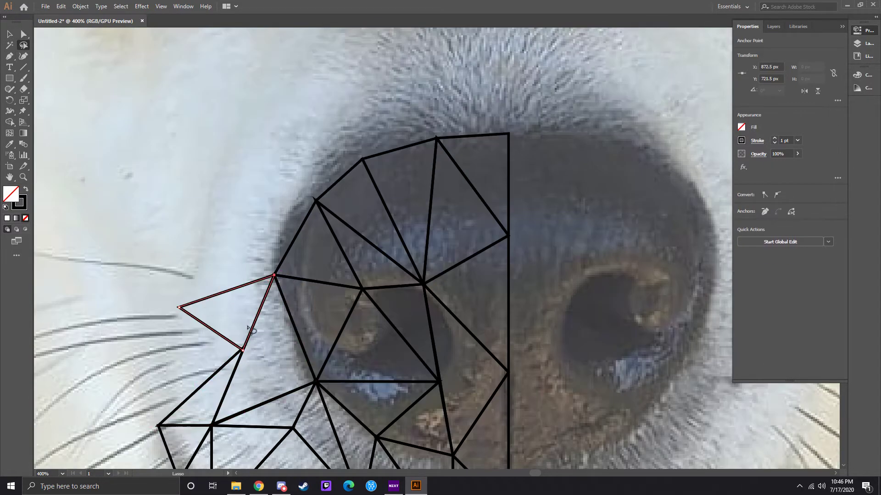
key("p")
Add triangles in the muzzle fur left of the nose.
scroll(227, 306, "up", 2)
left_click(315, 134)
left_click(274, 208)
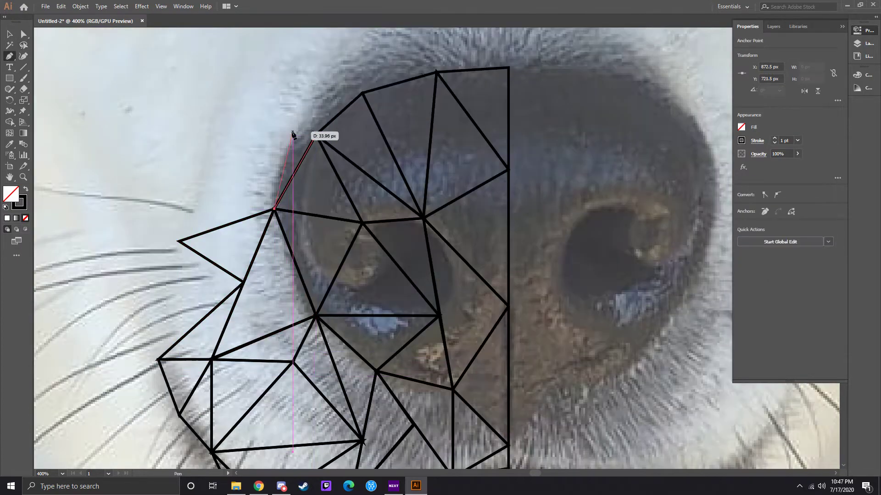
left_click(179, 241)
left_click(158, 360)
scroll(275, 275, "down", 1)
scroll(374, 344, "up", 3)
left_click(294, 276)
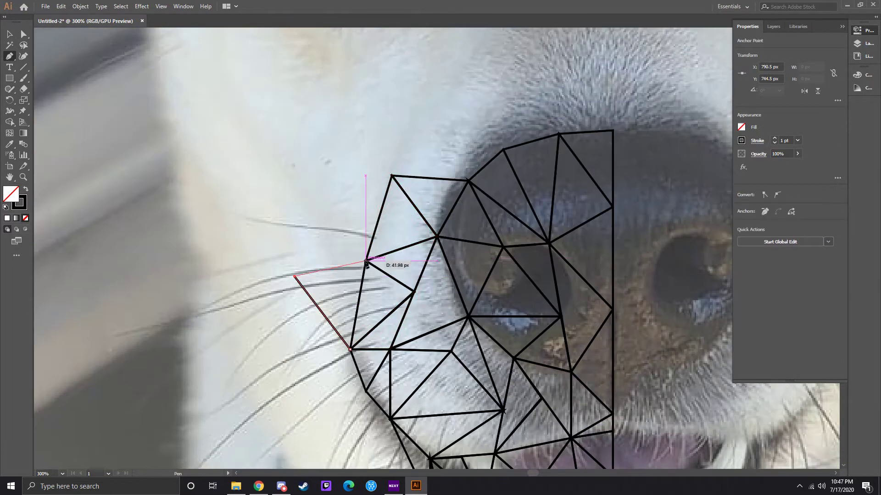
key("p")
Draw a triangle across the muzzle fur with edges along the nose's top.
left_click(393, 175)
left_click(503, 150)
left_click(350, 228)
left_click(247, 203)
left_click(294, 276)
scroll(213, 381, "up", 2)
left_click(393, 252)
Start a triangle higher on the muzzle fur.
left_click(248, 280)
left_click(263, 200)
left_click(175, 241)
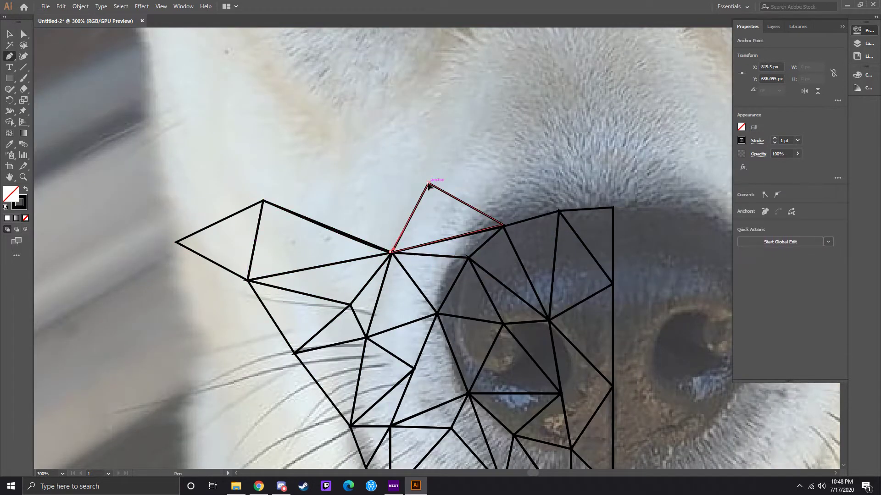
scroll(265, 324, "down", 1)
Close a triangle above the nose's left side and Lasso-select anchors.
left_click(176, 230)
left_click(248, 269)
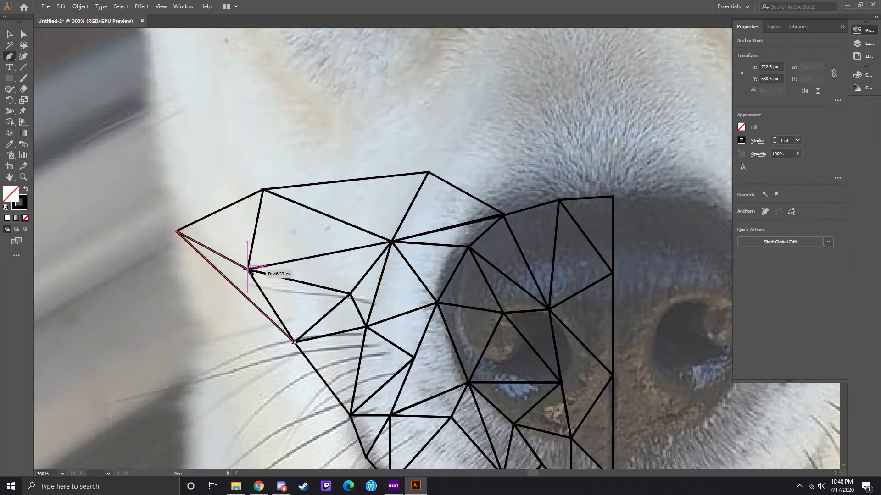
scroll(255, 269, "down", 4)
left_click(294, 298)
scroll(295, 288, "up", 5)
key("q")
left_click_drag(486, 321, 528, 440)
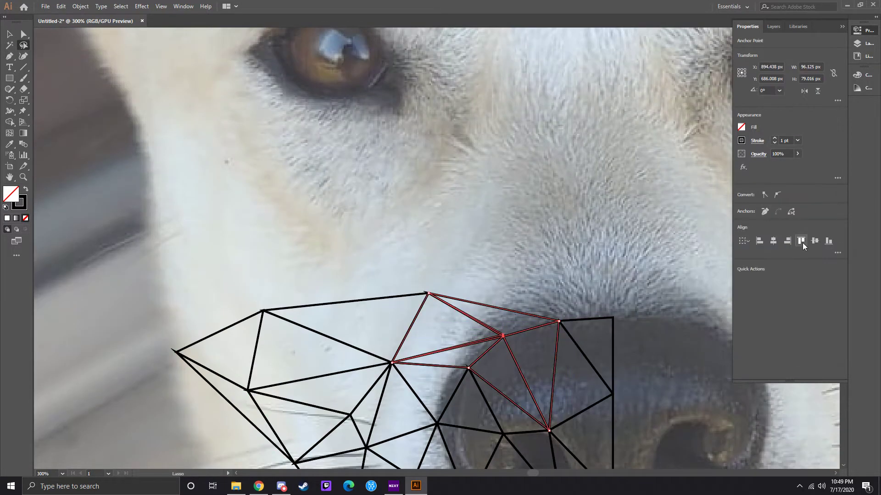
Draw an edge up the centre line and start triangles above the nose into the forehead fur.
left_click(613, 317)
left_click(612, 200)
left_click(263, 311)
left_click(176, 353)
left_click(157, 250)
Add triangle edges across the cheek below the eye.
left_click(263, 311)
left_click(428, 292)
left_click(345, 225)
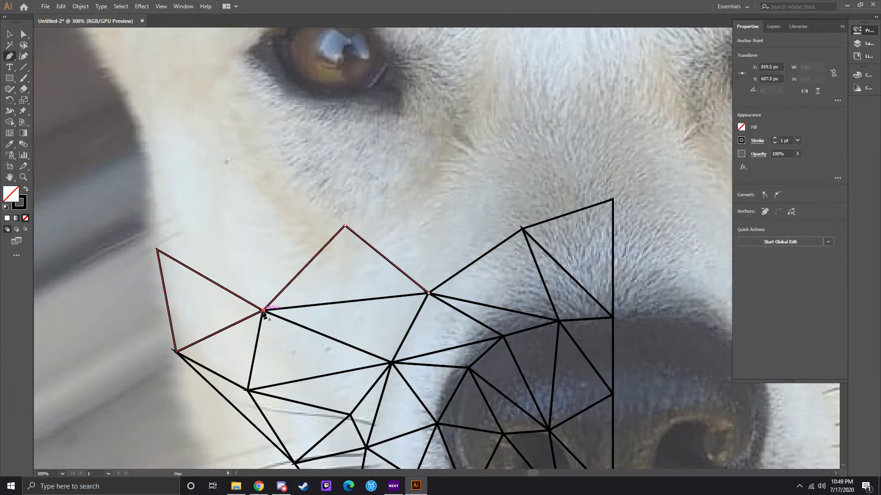
scroll(239, 282, "up", 1)
Close a triangle along the muzzle's right side and add an edge up the cheek's left edge.
left_click(157, 294)
left_click(345, 270)
left_click(428, 233)
left_click(428, 337)
left_click(522, 272)
left_click(157, 294)
left_click(147, 200)
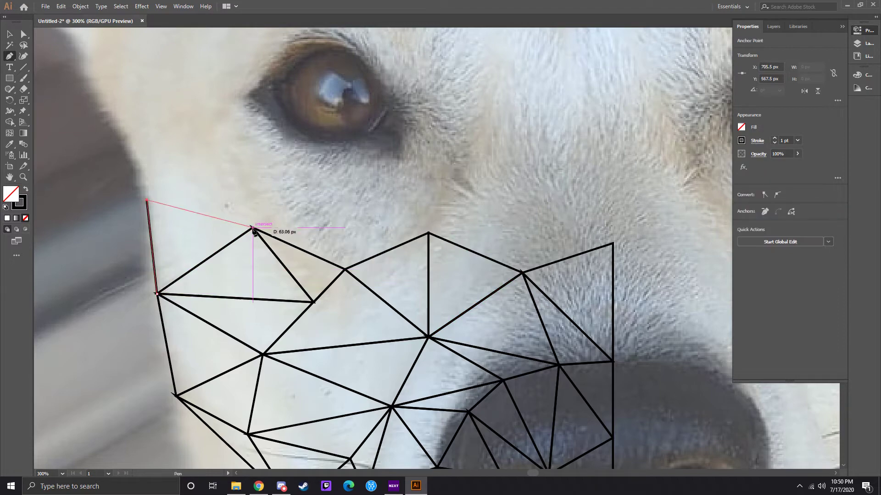
Draw a closed triangle on the mesh's right side reaching up beside the eye.
scroll(549, 302, "up", 2)
left_click(613, 321)
left_click(522, 349)
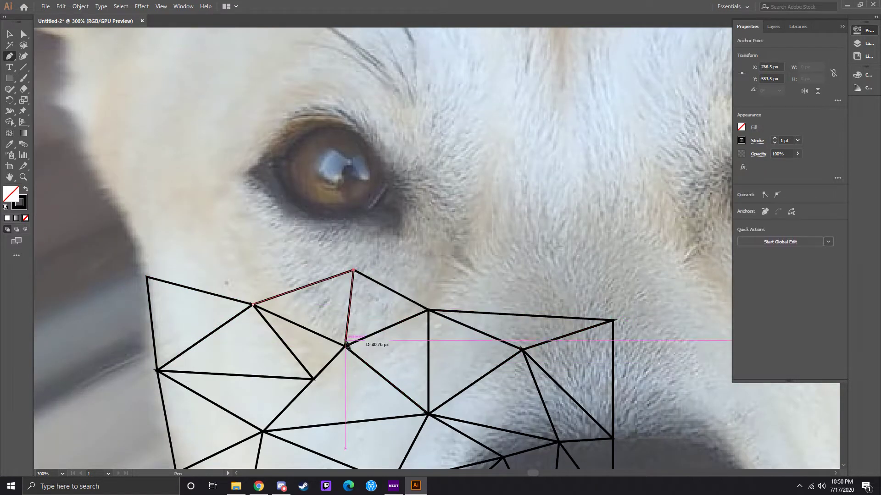
left_click(613, 321)
left_click(613, 177)
left_click(516, 245)
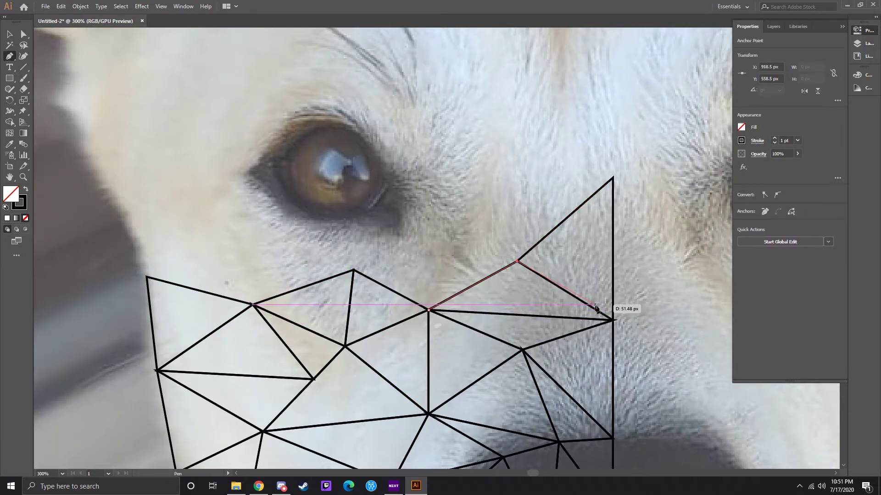
left_click(613, 320)
scroll(613, 321, "up", 2)
Start a curved eye outline at the outer corner and connect that corner down to the mesh.
scroll(354, 349, "up", 1)
left_click(390, 297)
left_click_drag(247, 282, 166, 357)
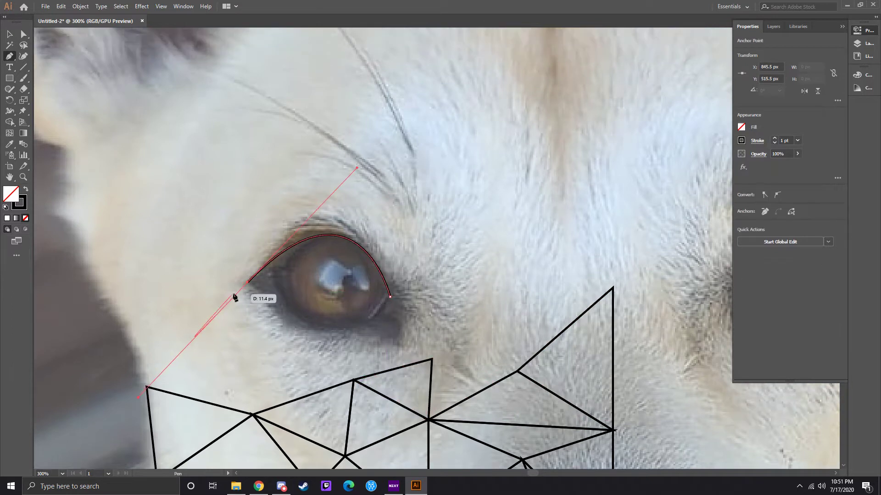
left_click(390, 297)
left_click(353, 379)
Close a triangle below the eye, joining the under-eye vertex to the right mesh vertex.
left_click(432, 359)
left_click(428, 420)
left_click(432, 359)
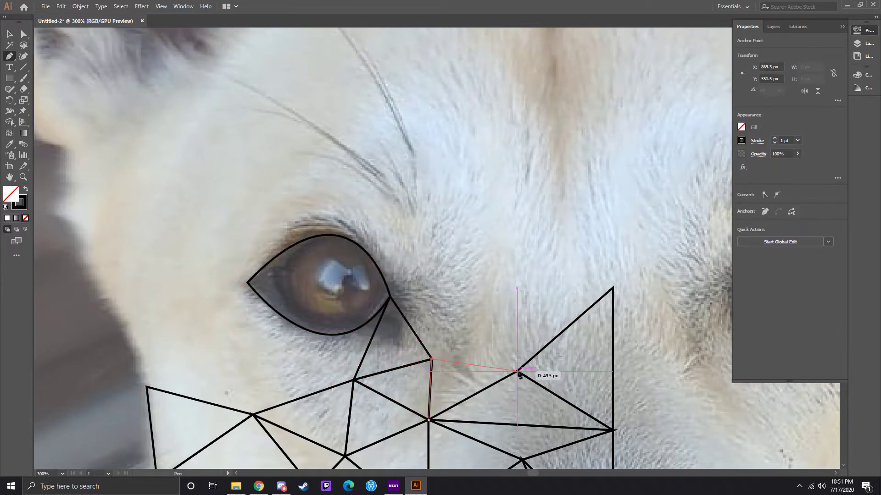
left_click(536, 252)
scroll(393, 345, "up", 1)
left_click(537, 297)
scroll(429, 300, "down", 1)
Draw an iris circle and a roughly 20 px pupil circle over the eye, then zoom in.
left_click(9, 78)
left_click_drag(297, 235, 387, 323)
key("v")
left_click_drag(305, 254, 296, 252)
left_click(10, 34)
left_click_drag(143, 168, 337, 266)
left_click_drag(337, 283, 341, 285)
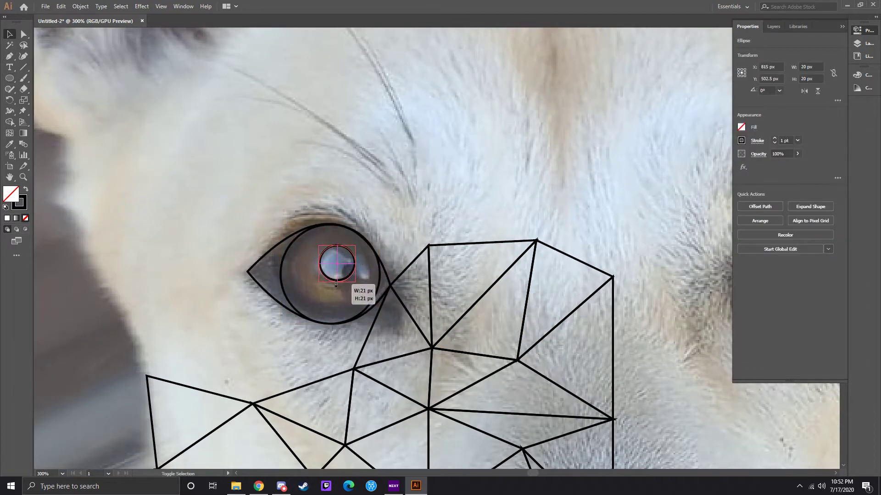
key("p")
left_click(390, 286)
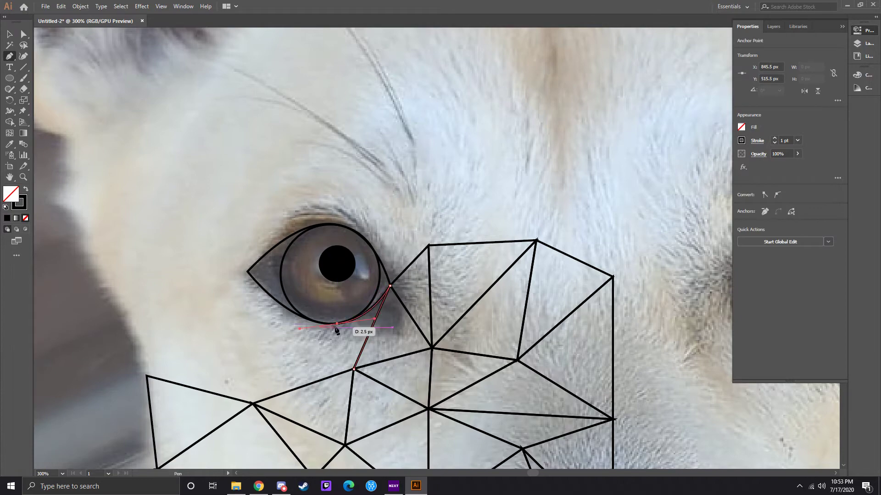
key("ctrl+plus")
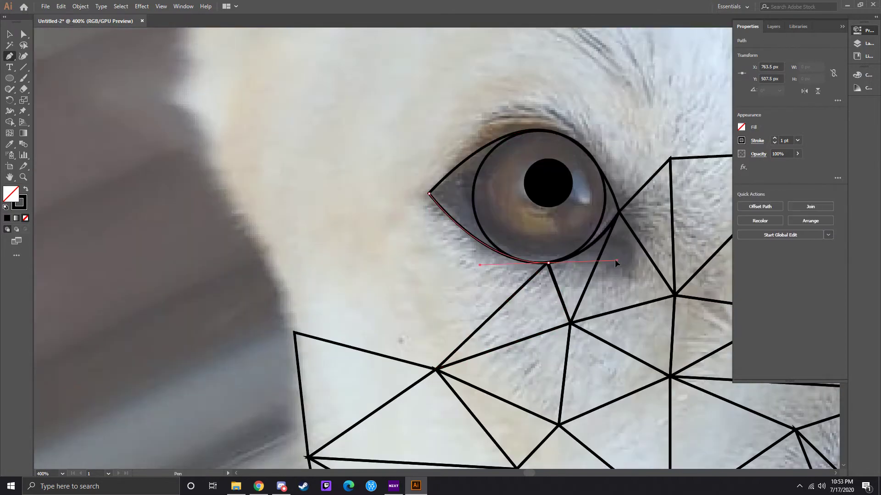
Finish the lower eyelid curve and join the eye corner to the mesh's left vertices.
left_click(428, 194)
left_click(436, 369)
left_click(293, 332)
left_click(259, 240)
scroll(259, 239, "up", 2)
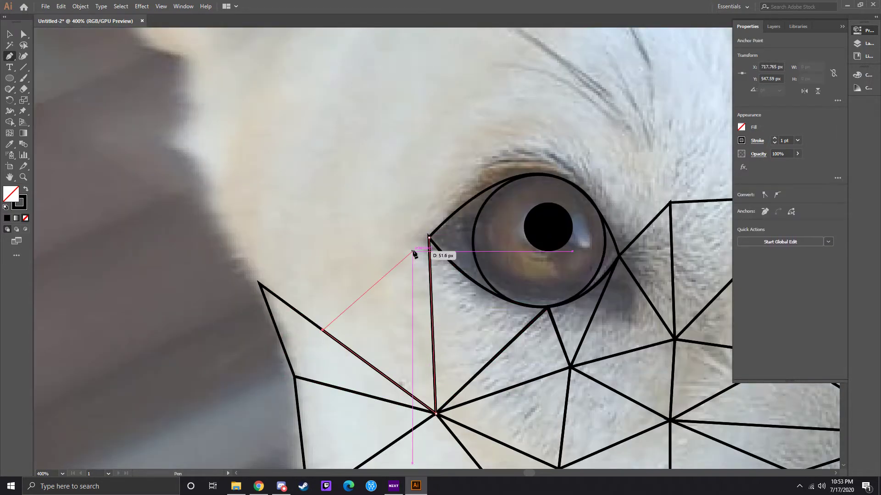
scroll(233, 304, "up", 4)
Link the left vertex to the eye's inner corner and close a triangle spiking above the eye.
left_click(259, 371)
left_click(669, 290)
left_click(428, 327)
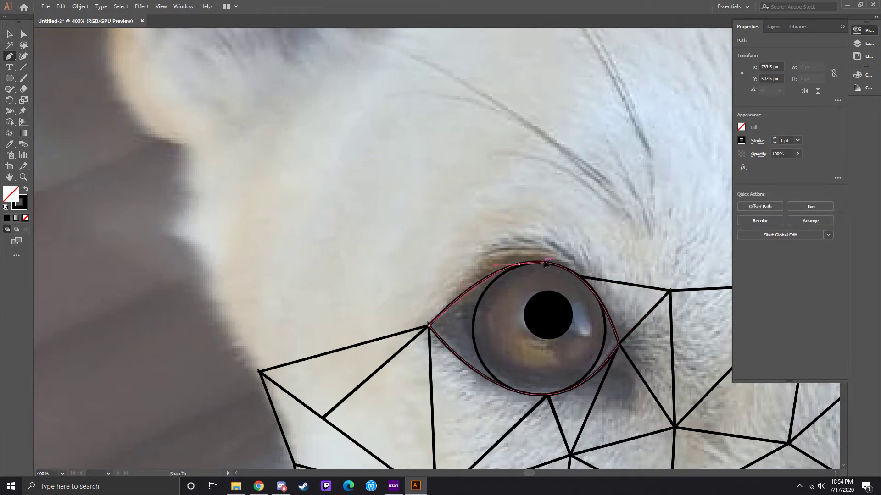
left_click(403, 230)
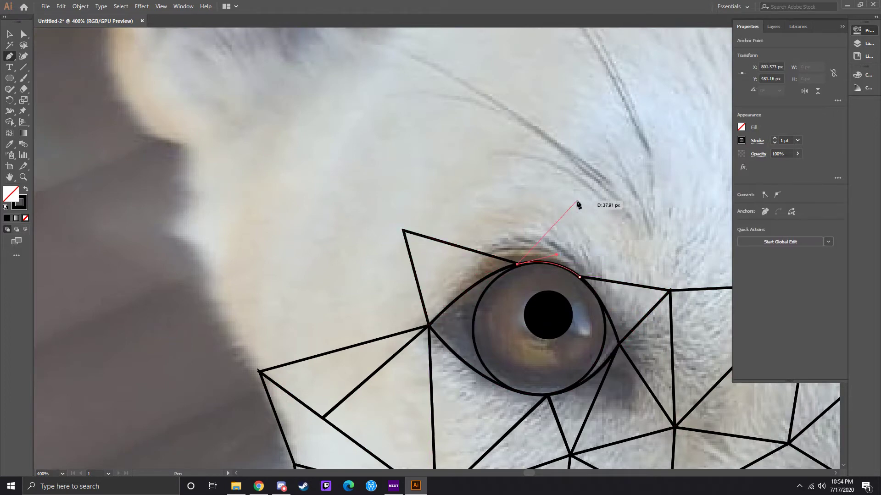
left_click(575, 182)
left_click(579, 278)
left_click(402, 230)
left_click(259, 372)
left_click(429, 326)
Add triangles on the upper left of the eye.
left_click(259, 372)
left_click(192, 236)
left_click(320, 312)
left_click(277, 177)
left_click(191, 236)
left_click(186, 147)
scroll(277, 177, "up", 3)
Connect the upper vertex downward and close a triangle along the top of the eye.
left_click(319, 389)
left_click(403, 307)
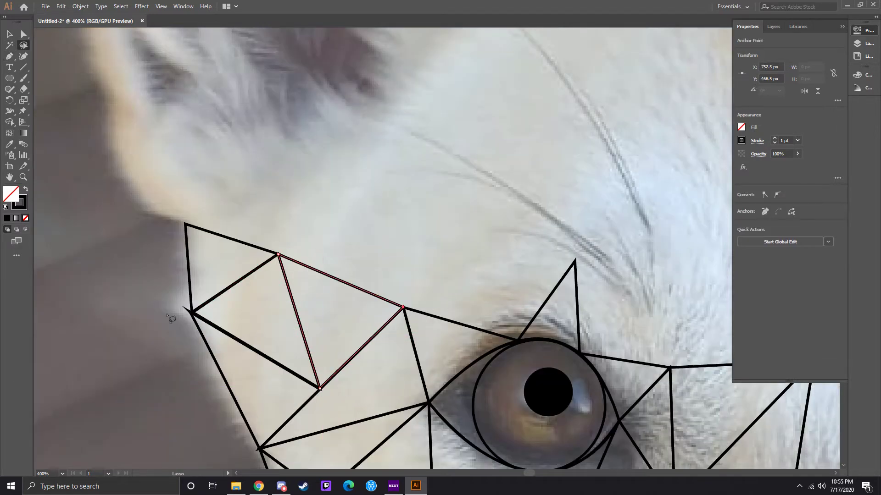
left_click(519, 340)
left_click(403, 307)
left_click(574, 262)
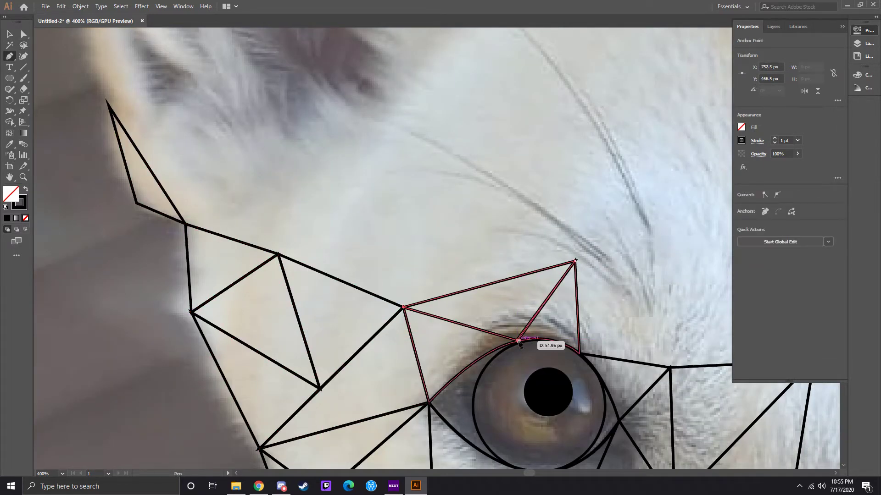
left_click(519, 340)
scroll(454, 345, "down", 2)
scroll(454, 344, "right", 8)
Add brow triangles above the eye and lasso-select the anchors near its top to check them.
left_click(532, 216)
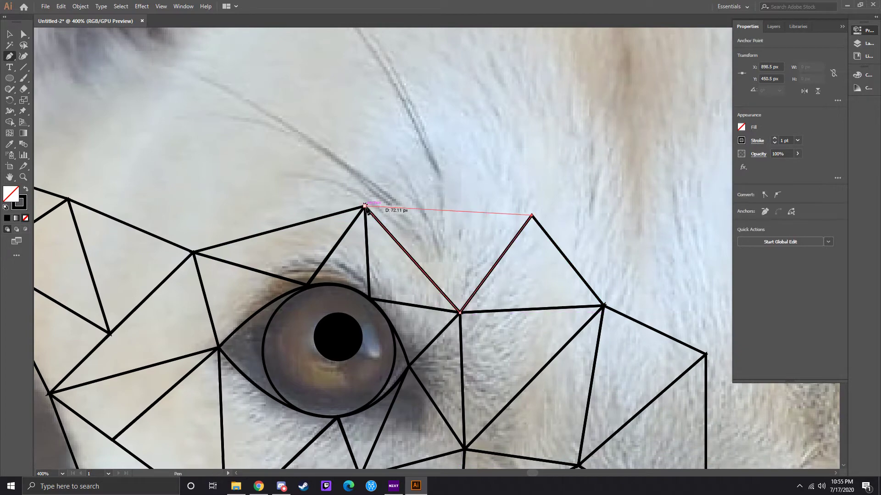
left_click(364, 206)
left_click(269, 122)
left_click(193, 253)
key("q")
left_click_drag(289, 270, 321, 298)
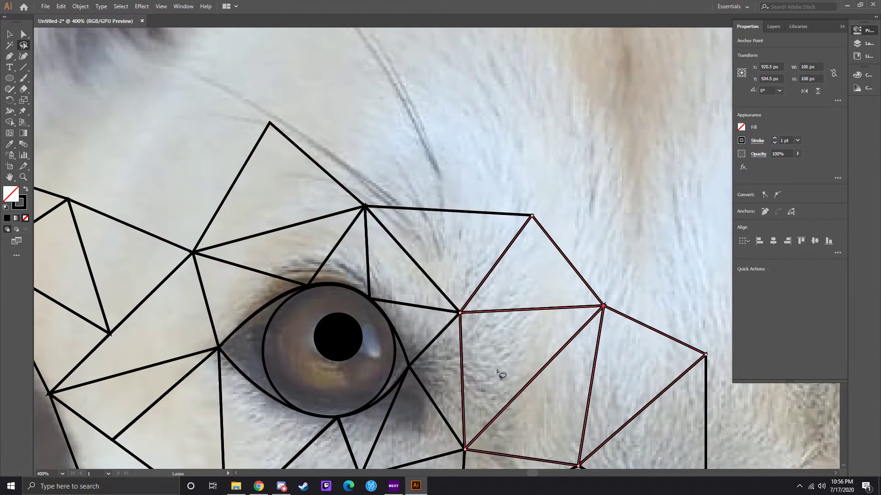
scroll(436, 252, "right", 5)
key("p")
Add a triangle peak above the brow and triangles right of the eye toward the forehead.
left_click(244, 207)
left_click(259, 68)
left_click(150, 123)
left_click(411, 215)
left_click(258, 69)
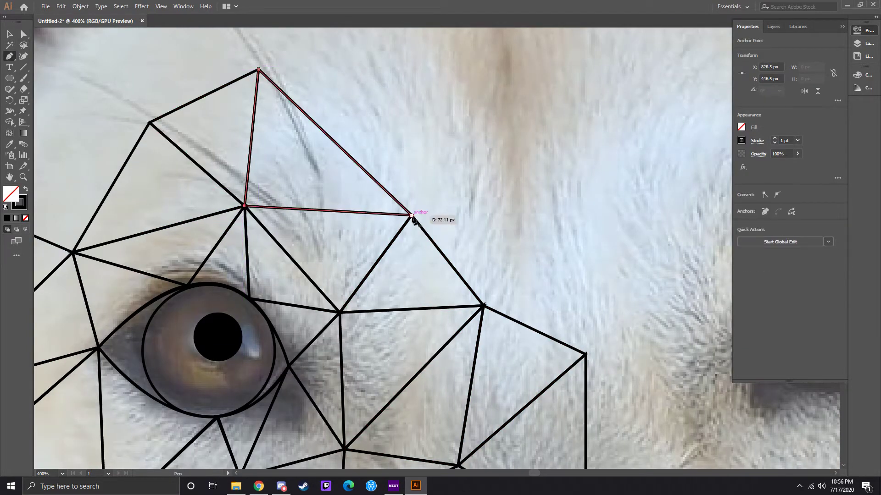
left_click(411, 215)
left_click(484, 305)
left_click(585, 220)
Begin building triangles above the upper brow vertex.
scroll(504, 252, "up", 3)
left_click(411, 304)
scroll(413, 253, "up", 3)
left_click(422, 142)
Finish the triangles above the brow vertex and add edges up the forehead's right side.
left_click(410, 387)
scroll(413, 253, "down", 3)
left_click(419, 167)
left_click(418, 269)
left_click(530, 359)
left_click(585, 407)
left_click(585, 154)
Draw edges reaching the top of the forehead and the mesh's top edge.
scroll(587, 198, "up", 3)
scroll(587, 181, "down", 3)
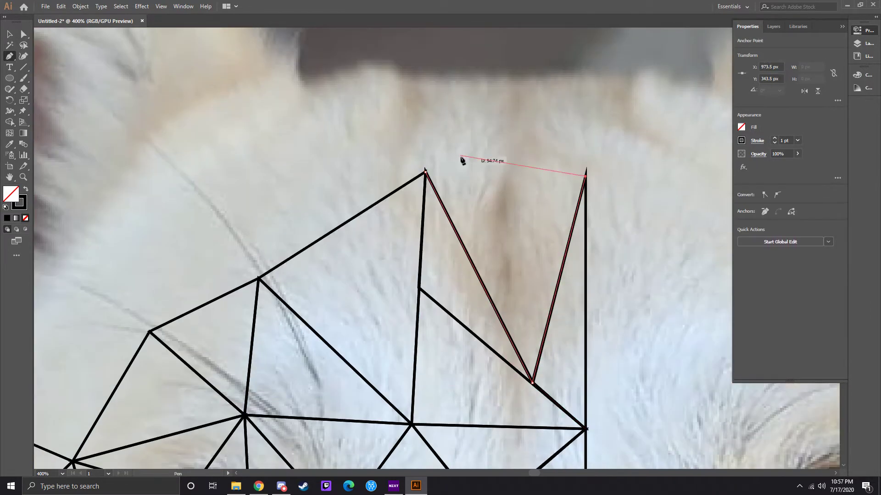
scroll(587, 182, "up", 2)
left_click(425, 226)
left_click(586, 132)
left_click(297, 134)
Add triangles spreading left and down toward the ear.
left_click(258, 333)
left_click(106, 237)
left_click(149, 387)
left_click(240, 189)
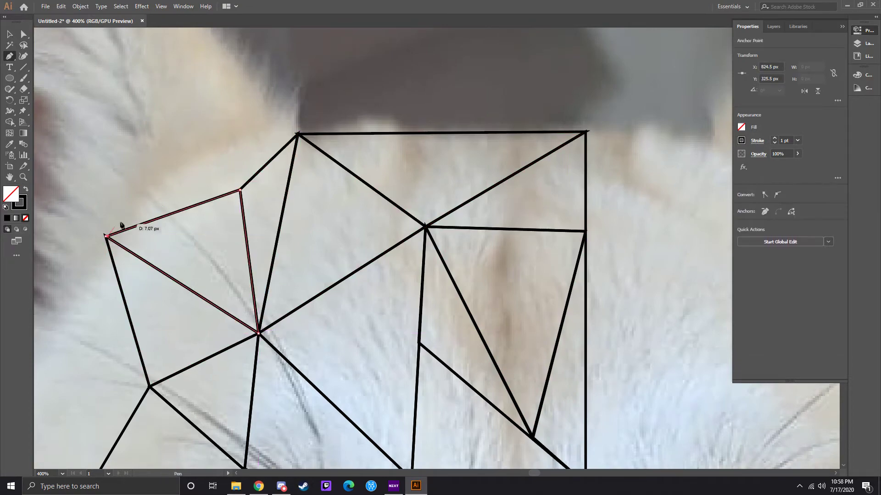
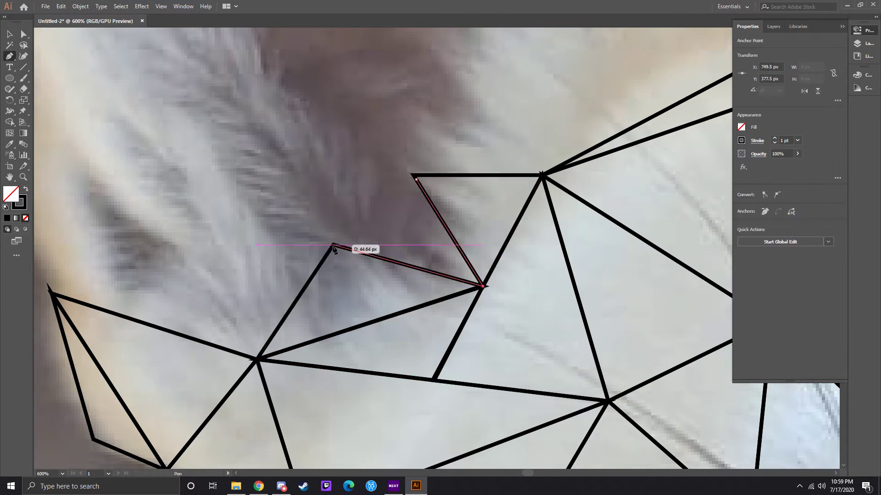
Close the current triangle and lasso-select the anchors around the new triangles.
left_click(414, 177)
key("q")
left_click_drag(521, 292, 489, 481)
scroll(381, 321, "left", 1)
key("p")
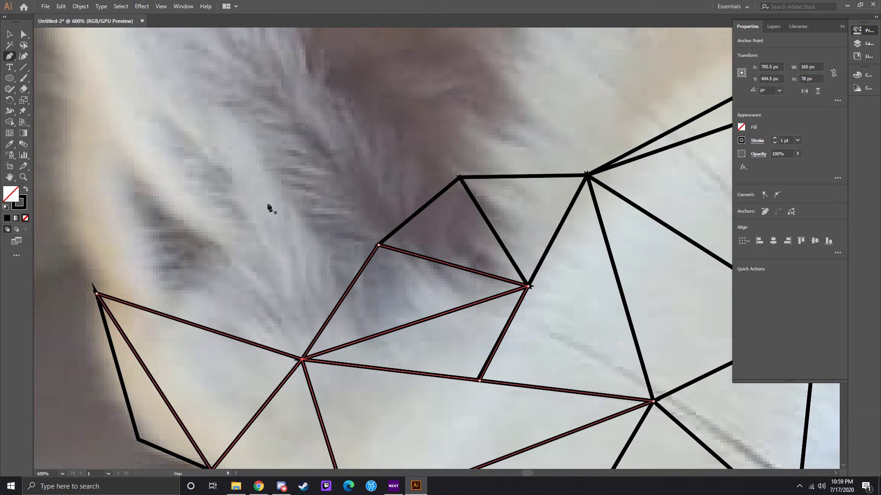
Draw a new closed triangle over the brow fur from an existing mesh vertex.
left_click(379, 245)
left_click(306, 76)
left_click(459, 177)
left_click(249, 237)
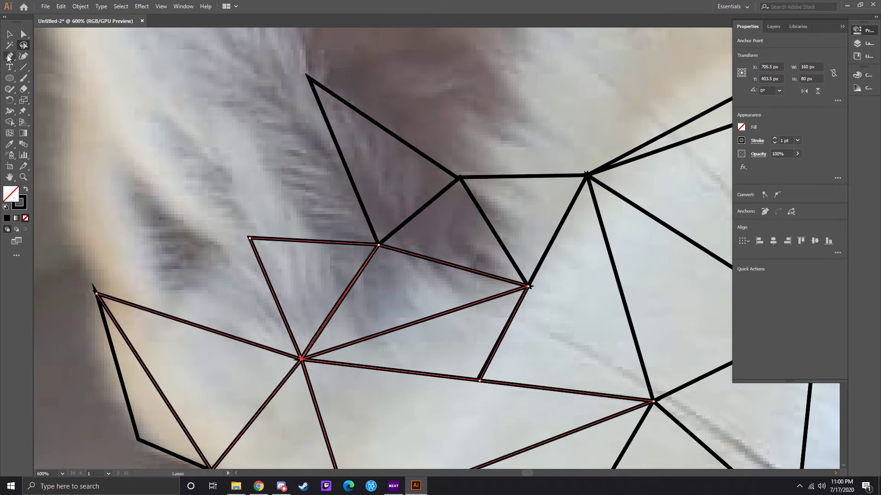
left_click(9, 56)
scroll(322, 229, "up", 1)
Add two more triangles sharing vertices and edges with the existing mesh.
left_click(586, 216)
left_click(459, 223)
left_click(496, 86)
left_click(587, 215)
left_click(529, 329)
left_click(300, 403)
left_click(249, 282)
left_click(97, 337)
scroll(303, 229, "up", 1)
left_click(187, 91)
Draw a triangle at the mesh's left edge plus a small triangle near the brow.
left_click(294, 280, "ctrl")
left_click(96, 392)
left_click(160, 369)
left_click(51, 243)
left_click(96, 392)
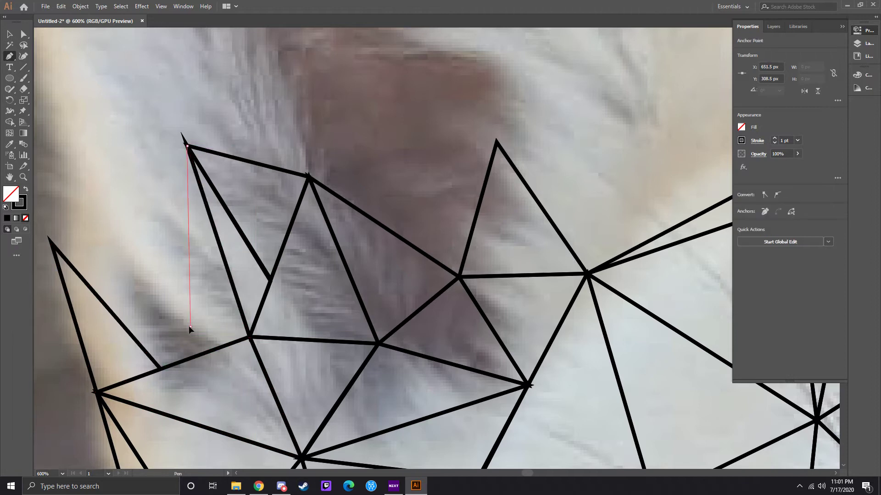
left_click(249, 337)
left_click(186, 146)
left_click(190, 326)
left_click(160, 368)
left_click(51, 243)
Add two small triangles sharing a corner along the mesh's left edge.
key("q")
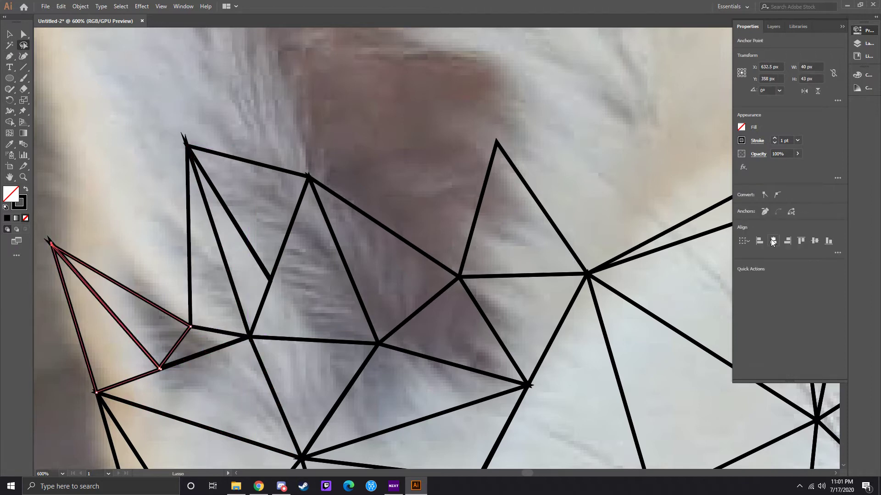
key("p")
scroll(417, 351, "up", 1)
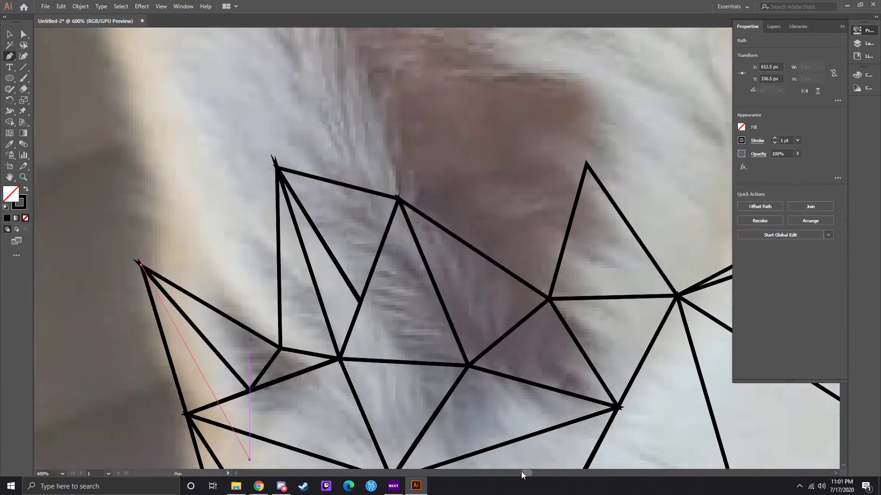
scroll(417, 351, "left", 5)
left_click(418, 351)
left_click(354, 220)
left_click(332, 299)
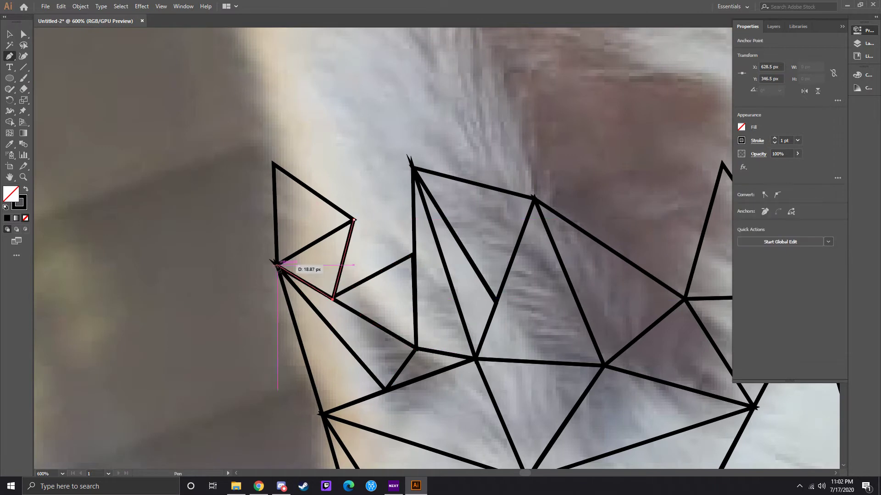
left_click(354, 220)
left_click(413, 255)
left_click(417, 349)
left_click(333, 299)
Scroll over the canvas to review the newly added left-edge triangles.
key("q")
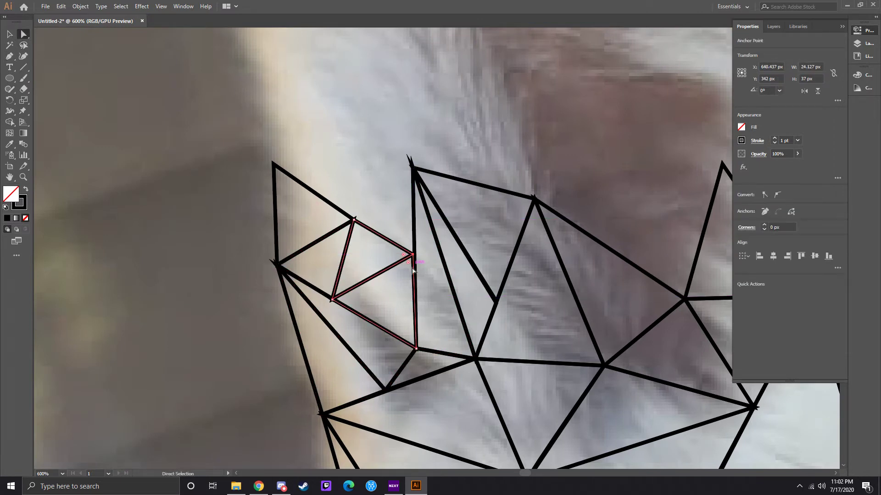
scroll(416, 256, "up", 2)
scroll(415, 256, "up", 1)
key("p")
scroll(495, 386, "down", 3)
Draw a triangle higher up on the fur and a connecting triangle beside it.
scroll(495, 385, "up", 2)
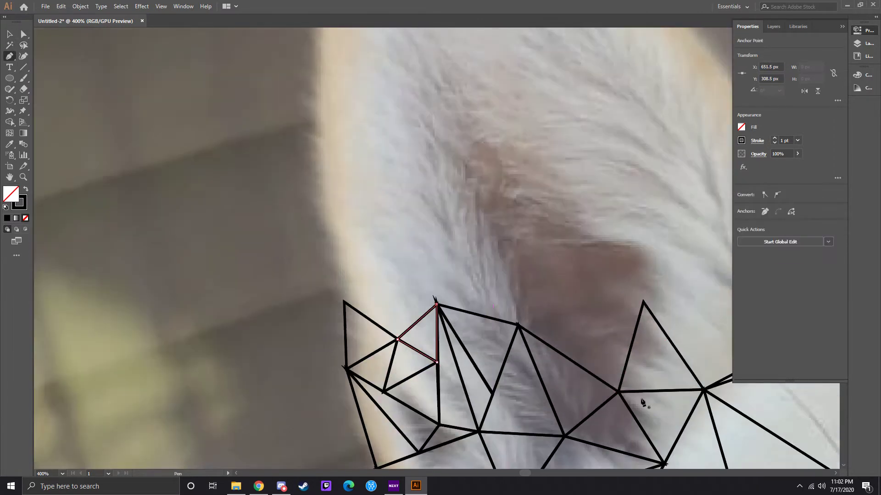
left_click(517, 324)
left_click(555, 210)
left_click(642, 303)
left_click(518, 324)
left_click(582, 233)
left_click(555, 210)
Add triangles over the brown fur patch, linked to existing vertices.
left_click(343, 302)
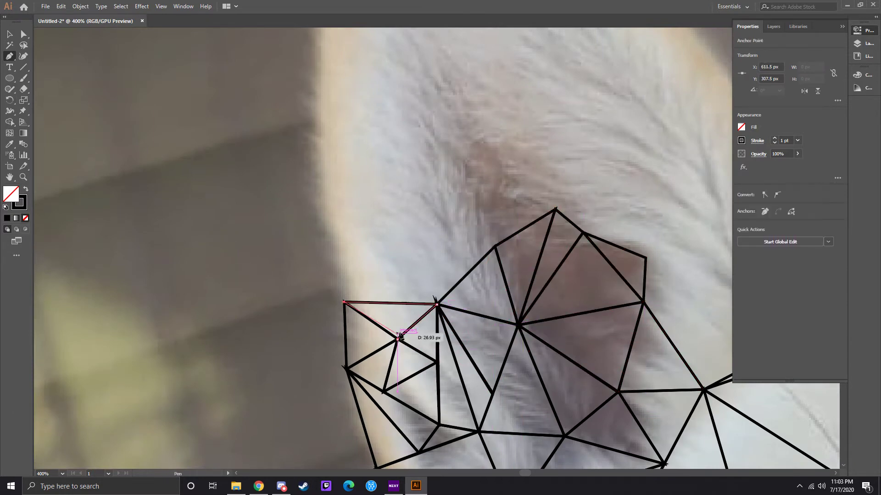
scroll(398, 340, "up", 3)
left_click(317, 270)
left_click(435, 381)
left_click(459, 223)
left_click(555, 286)
left_click(497, 326)
left_click(317, 270)
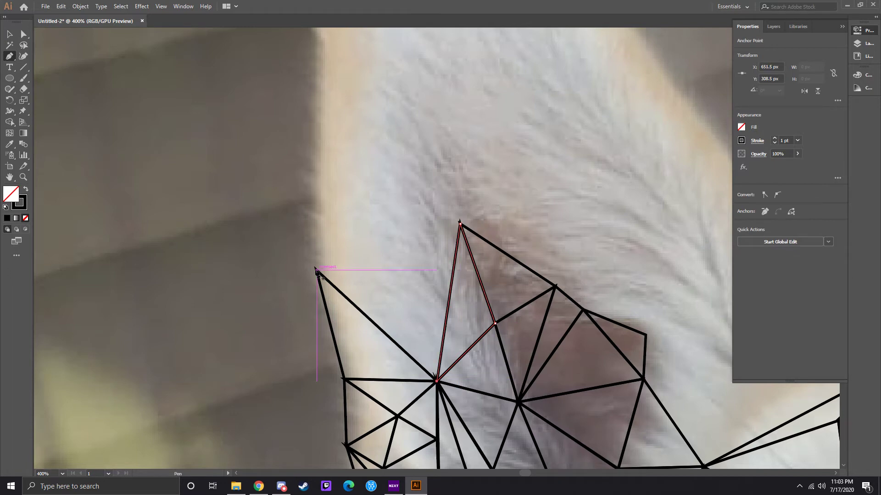
Pull a triangle's corner anchor up to the edge of the ear.
scroll(584, 459, "down", 3)
scroll(583, 458, "right", 5)
left_click(461, 400)
left_click(405, 269)
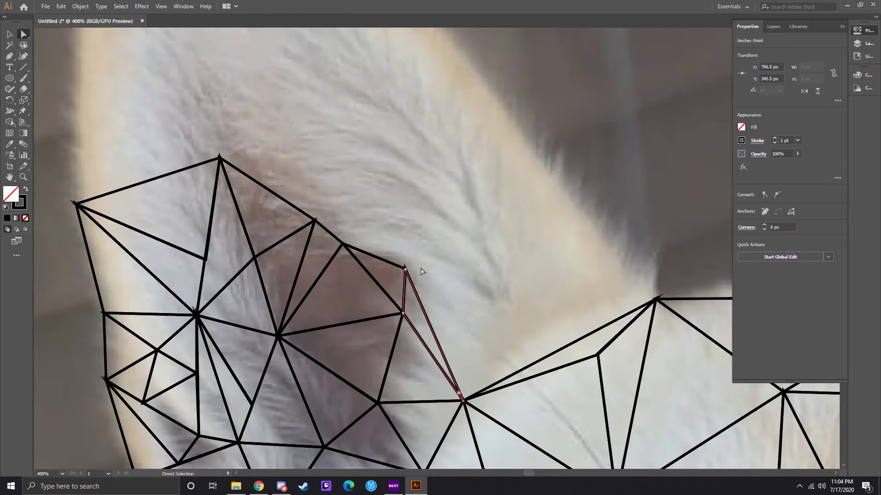
left_click_drag(464, 400, 565, 187)
left_click(655, 300)
key("p")
Draw a closed triangle at the base of the ear.
left_click(512, 320)
left_click(598, 355)
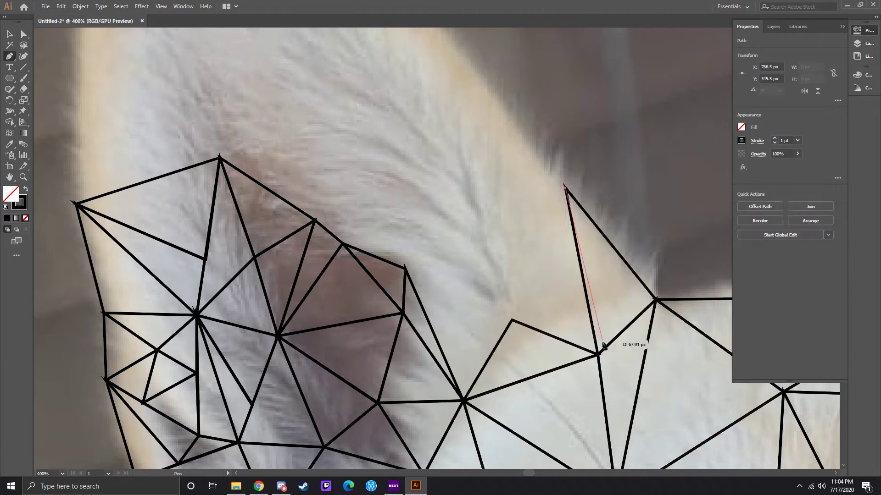
left_click(565, 187)
left_click(463, 401)
left_click(511, 320)
Raise a triangle's bottom corner to the ear outline and add triangles along the ear edge.
key("a")
left_click_drag(463, 400, 461, 157)
key("p")
left_click(461, 158)
left_click(342, 243)
left_click(461, 158)
left_click(565, 188)
scroll(504, 192, "up", 3)
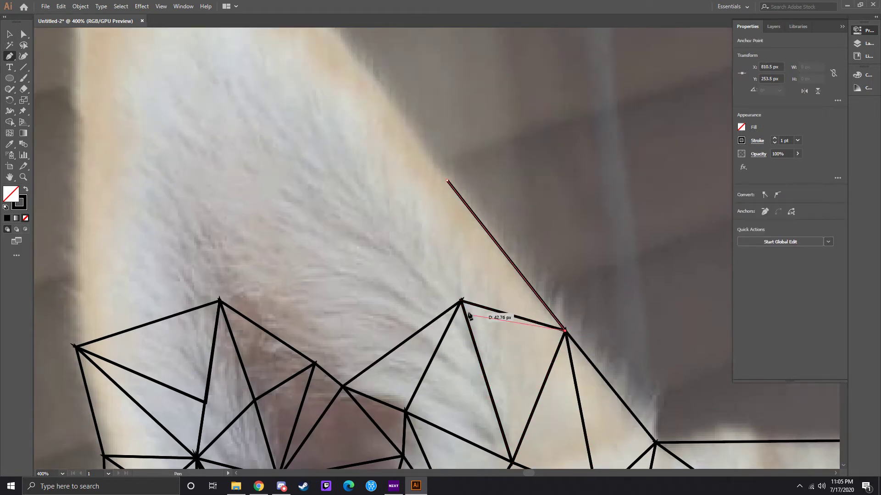
left_click(448, 181)
scroll(449, 181, "down", 1)
left_click(264, 183)
Draw a closed triangle just below the ear reaching up into the ear fur.
key("q")
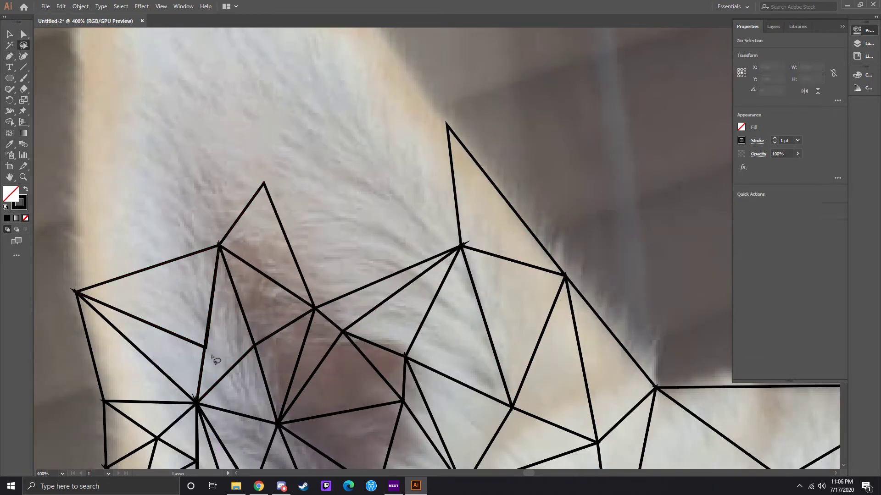
key("p")
left_click(264, 183)
left_click(409, 267)
left_click(315, 308)
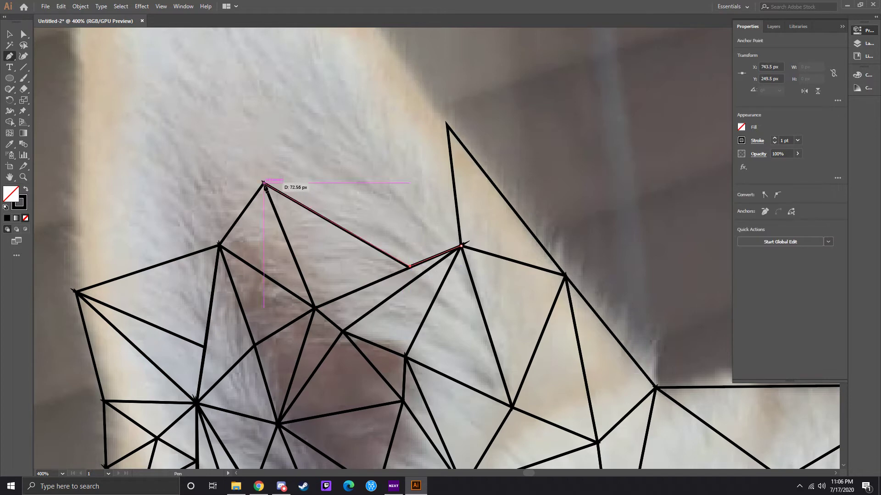
scroll(461, 291, "up", 2)
left_click(263, 226)
Add a triangle along the ear's left side.
left_click(446, 168)
left_click(72, 159)
left_click(219, 289)
left_click(75, 335)
scroll(76, 335, "up", 3)
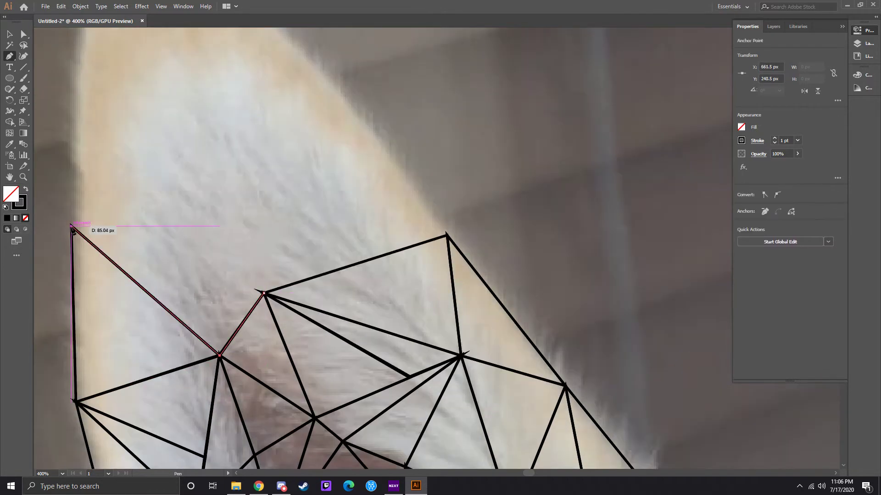
scroll(275, 252, "up", 2)
Draw two triangles higher up the ear sharing a corner, reaching toward the tip.
left_click(447, 279)
left_click(345, 141)
left_click(365, 304)
left_click(446, 278)
left_click(263, 337)
left_click(366, 304)
left_click(264, 215)
left_click(71, 271)
left_click(264, 338)
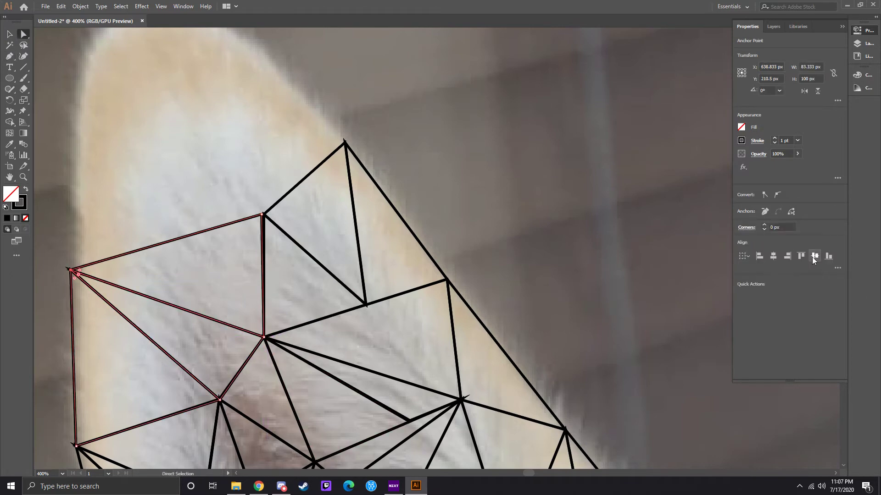
Select the triangles at the ear tip, then undo the last two changes.
scroll(244, 258, "up", 2)
scroll(151, 75, "up", 1)
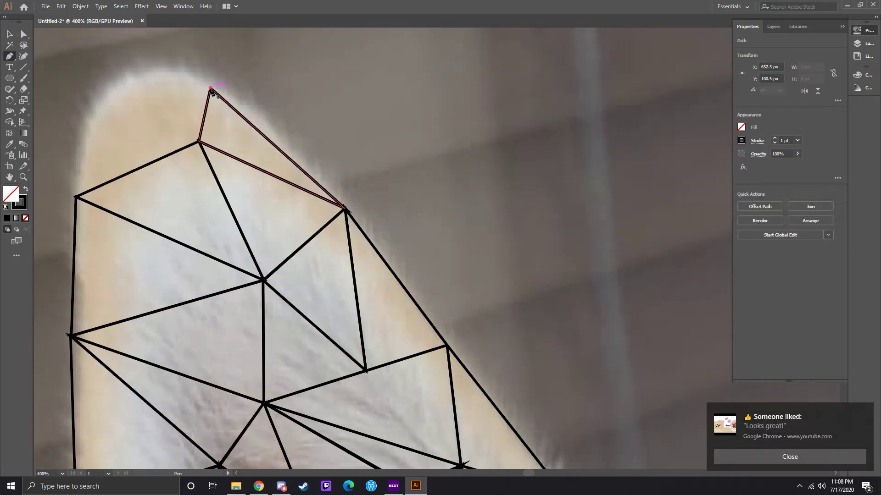
left_click_drag(119, 79, 195, 190)
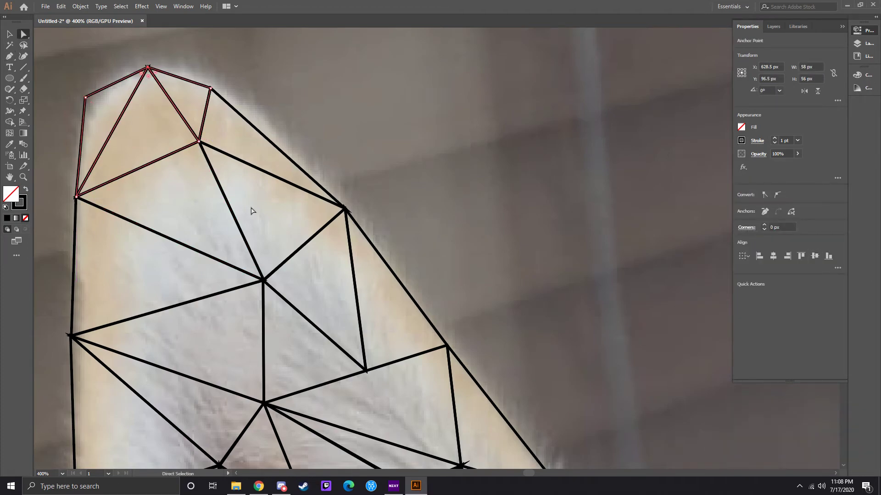
key("ctrl+z")
key("ctrl+z")
key("ctrl+z")
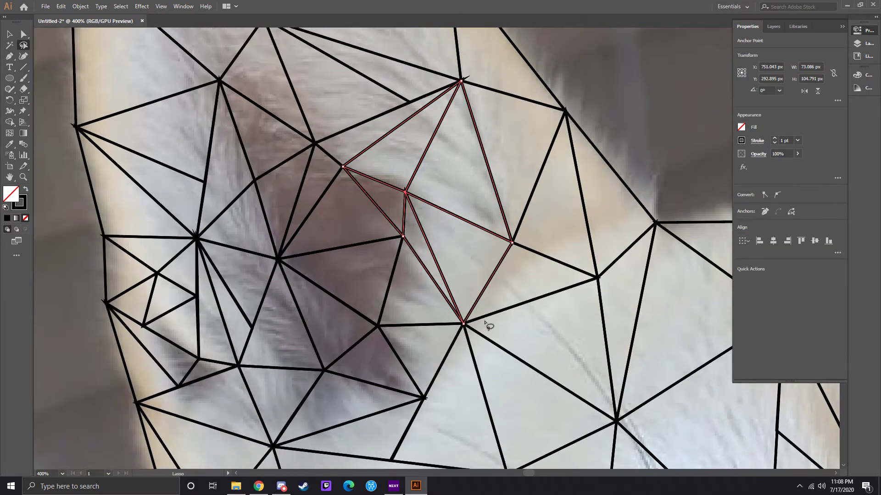
key("ctrl+z")
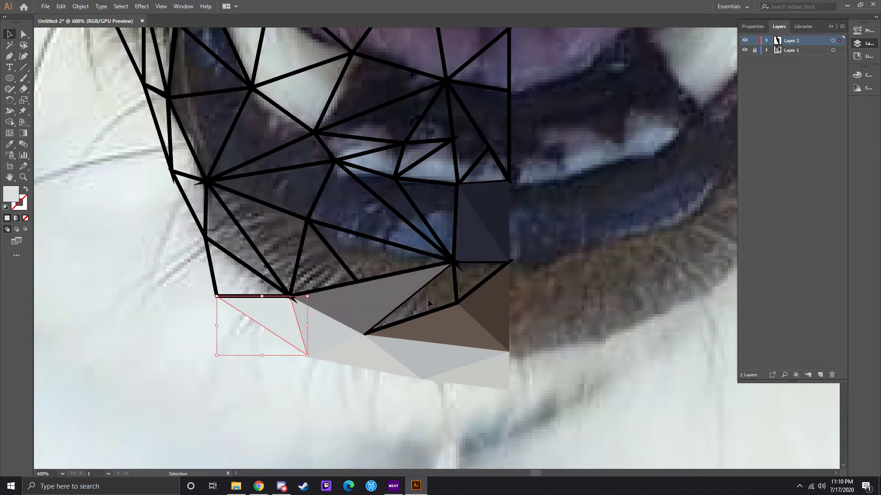
Sample light grey from the photo into the first triangles and the narrow neighbour below the eye.
key("i")
scroll(282, 356, "up", 1)
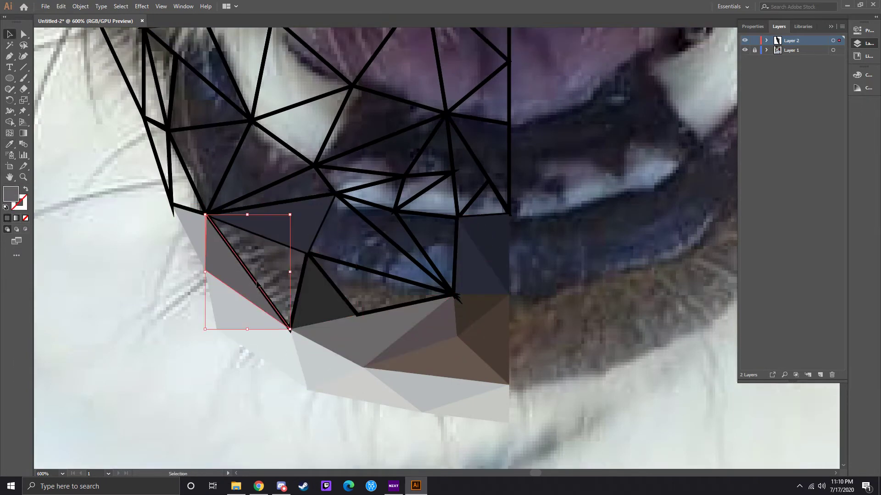
left_click(383, 237)
scroll(184, 287, "up", 2)
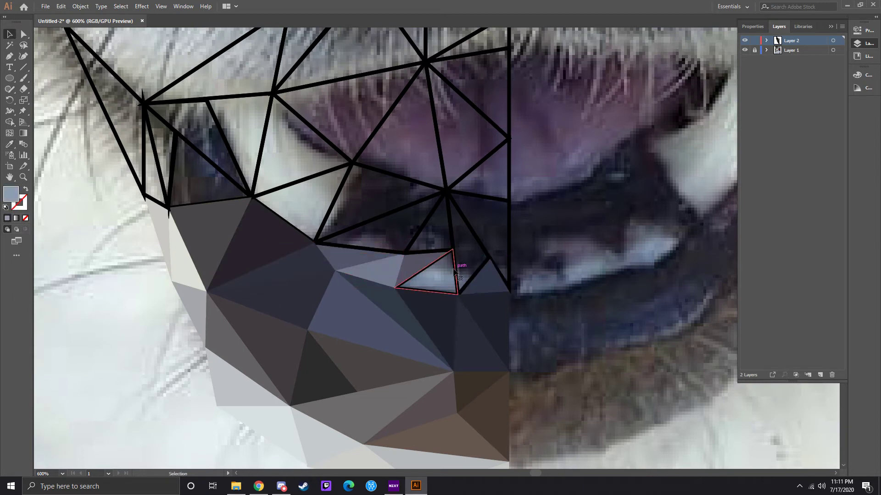
key("v")
scroll(375, 331, "up", 4)
left_click(508, 313)
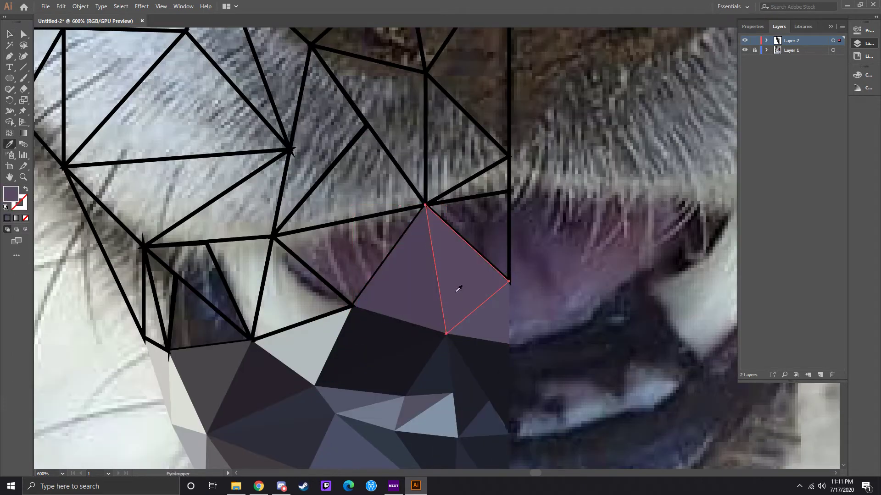
left_click(298, 280, "ctrl")
left_click(294, 275)
left_click(232, 262, "ctrl")
left_click(232, 262)
Fill the thin sliver with grey and the adjacent triangles with light and dark grey.
scroll(173, 333, "down", 1)
left_click(158, 311)
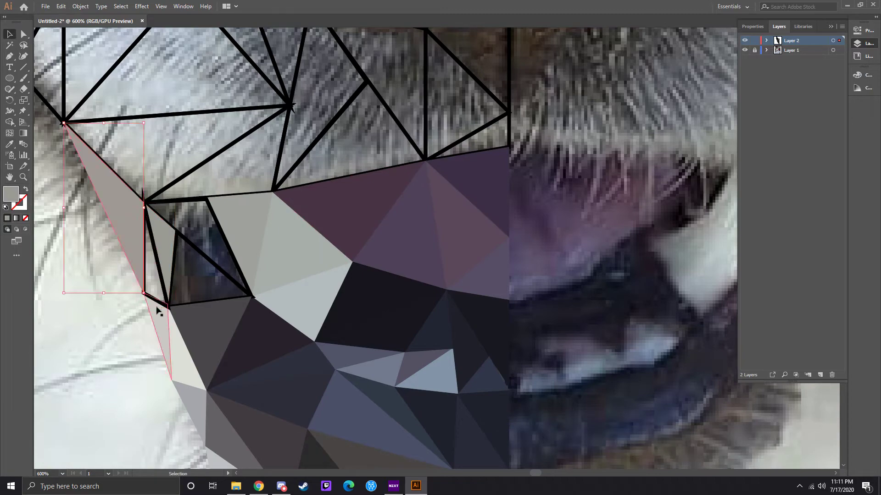
scroll(222, 236, "up", 3)
left_click(175, 247)
left_click(317, 193, "ctrl")
scroll(400, 229, "up", 2)
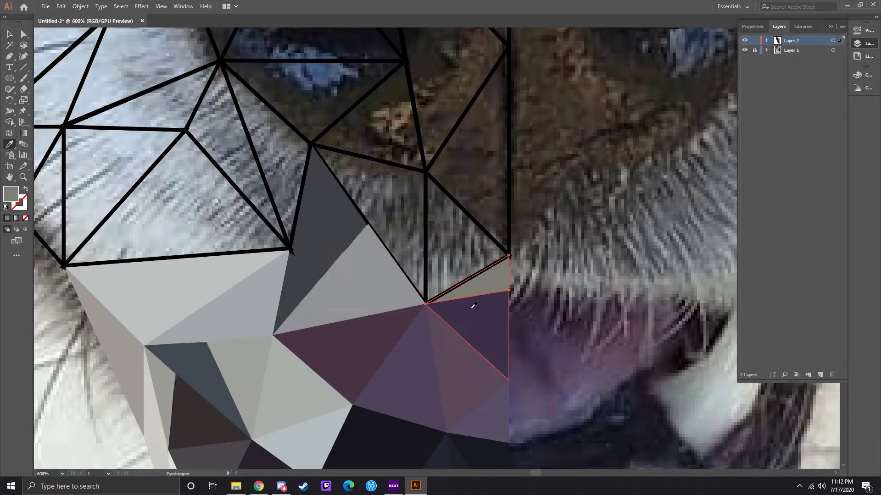
Fill the triangles around the eye with brown and other sampled photo colours.
left_click(400, 229, "ctrl")
scroll(322, 275, "up", 2)
scroll(321, 276, "up", 2)
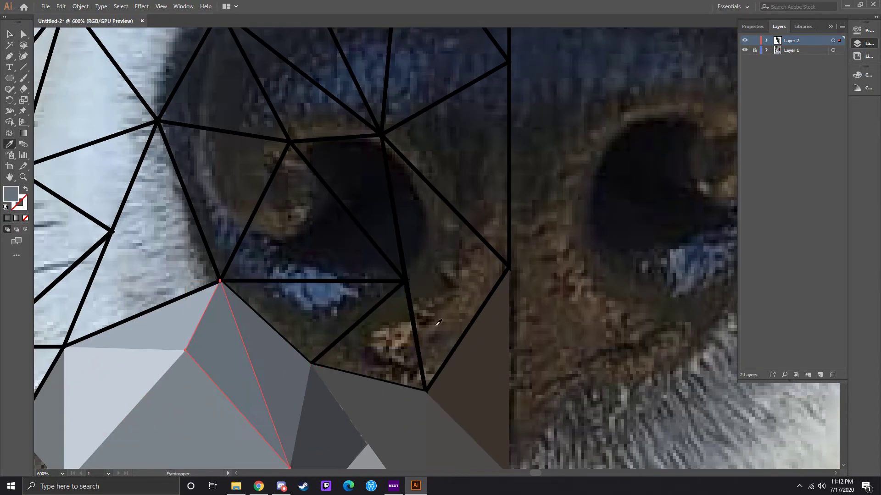
left_click(435, 229, "ctrl")
left_click(358, 287)
left_click(321, 302)
left_click(221, 192, "ctrl")
scroll(321, 229, "up", 2)
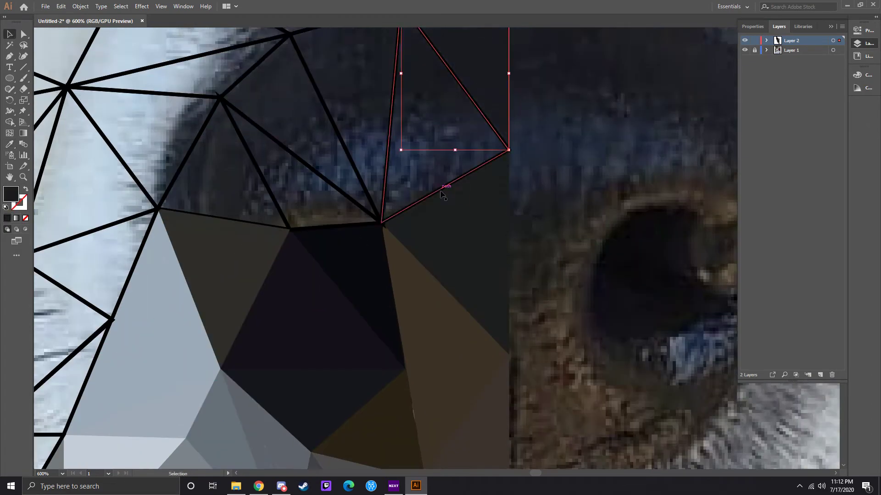
left_click(377, 135, "ctrl")
Nudge a triangle corner with Direct Selection so it meets its neighbour.
key("a")
scroll(377, 135, "up", 1)
scroll(377, 136, "down", 3)
scroll(542, 413, "left", 2)
left_click_drag(509, 342, 497, 355)
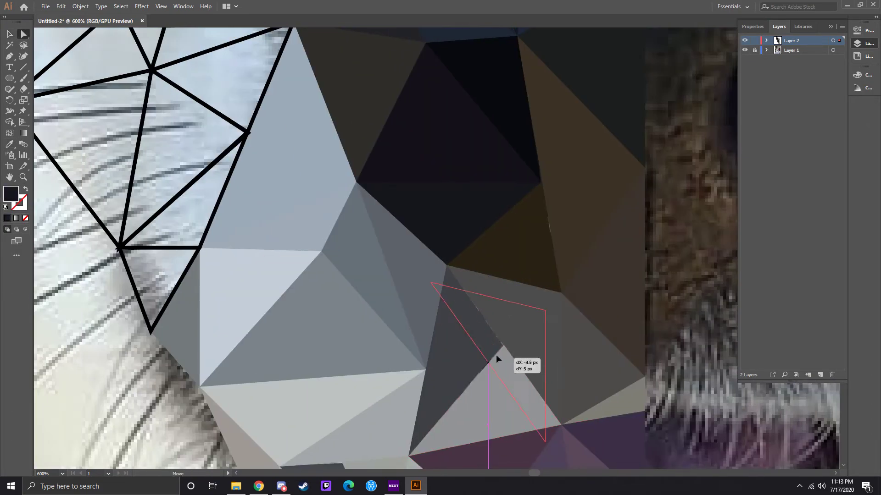
key("q")
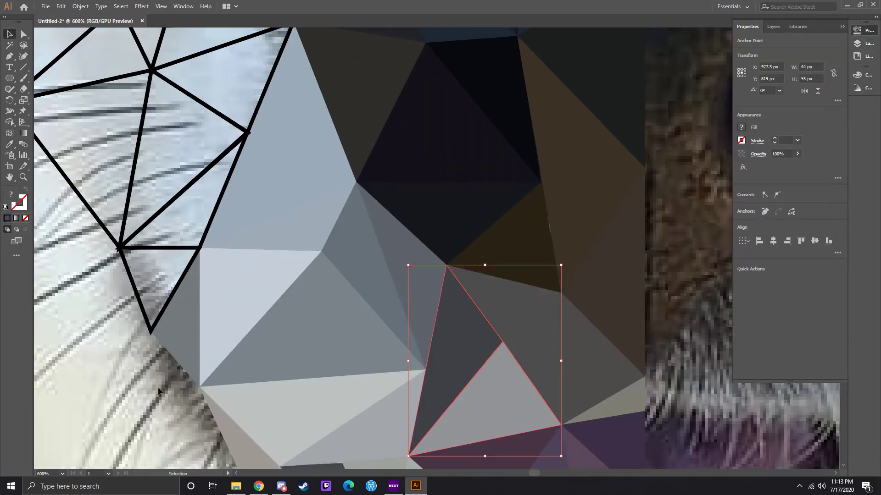
Fill cheek triangles with the photo's light blue-grey and fine-tune that fill in the Color Picker.
key("i")
scroll(323, 400, "up", 3)
left_click(183, 321)
scroll(321, 322, "down", 3)
left_click(317, 363, "ctrl")
left_click(354, 308)
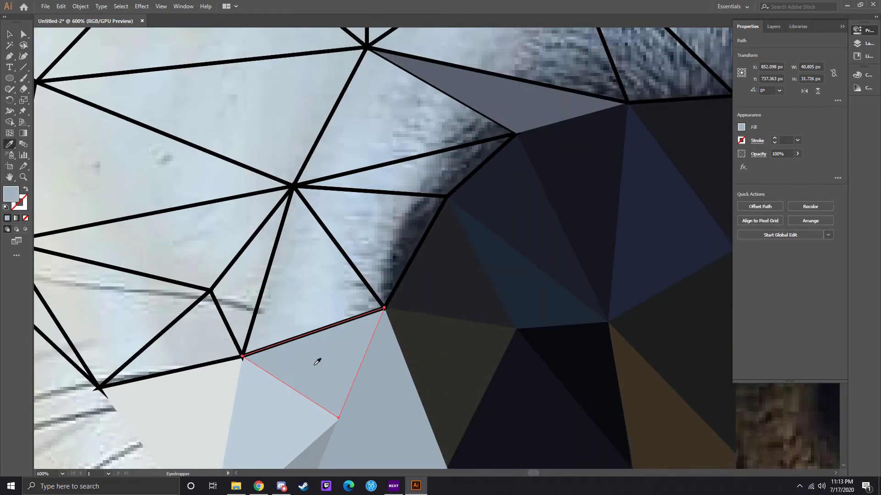
double_click(10, 193)
key("Return")
left_click(403, 114)
key("i")
Delete a misplaced diagonal line on the cheek and fill a triangle with an adjusted sampled colour.
key("v")
scroll(330, 242, "up", 5)
left_click(552, 243)
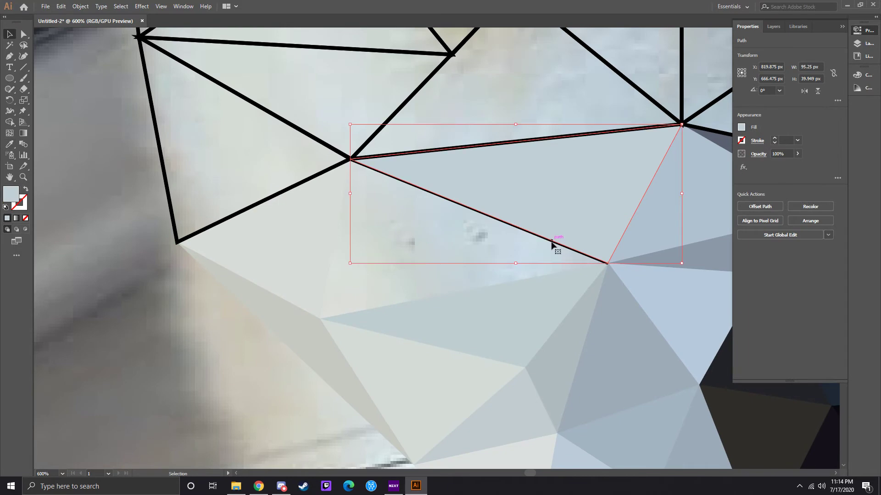
key("Delete")
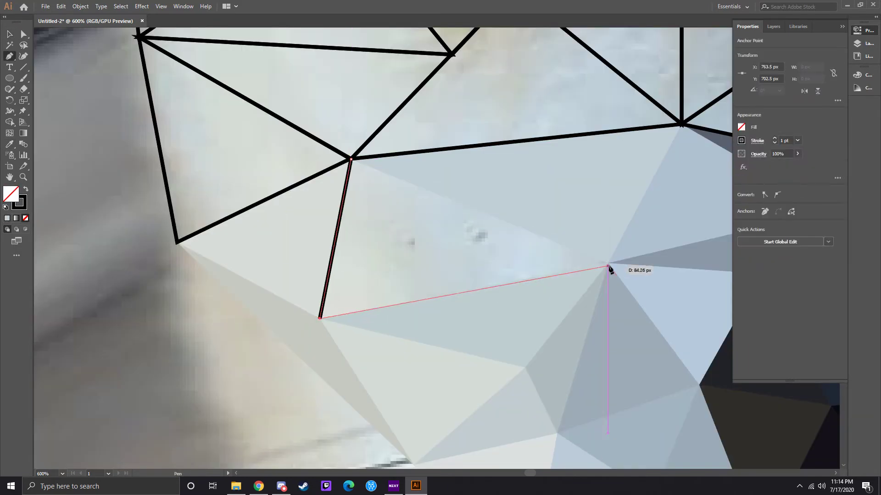
left_click(465, 230)
double_click(10, 193)
key("Return")
scroll(321, 229, "up", 5)
Fill the grey triangle with sampled dark grey and colour a lower triangle from the photo.
left_click(311, 228)
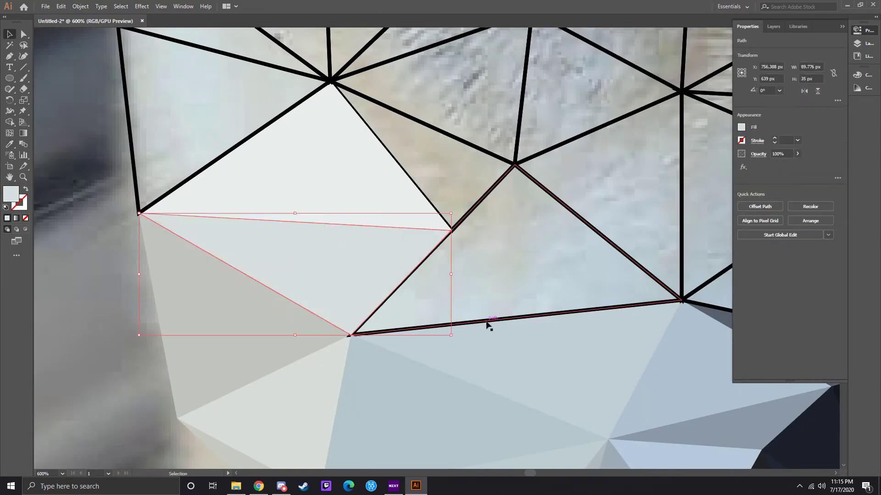
left_click(458, 142)
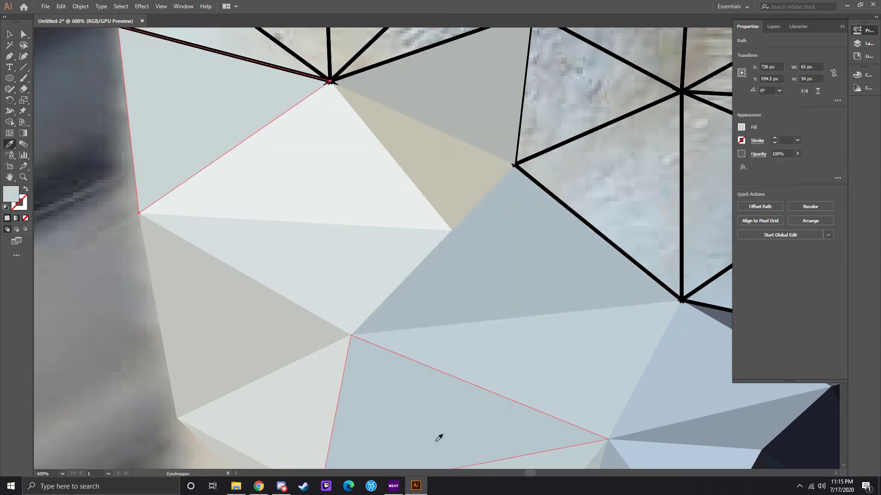
scroll(492, 353, "up", 5)
scroll(459, 321, "up", 5)
left_click(367, 298)
scroll(509, 275, "right", 3)
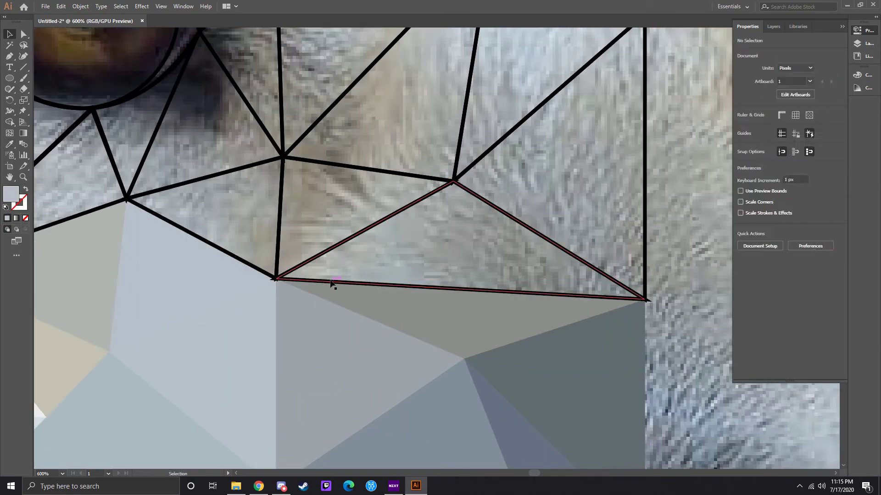
left_click(324, 289)
left_click(348, 138)
scroll(590, 183, "down", 2)
scroll(556, 326, "left", 5)
Fill the triangles near the eye and select the thin triangle beside it.
left_click(257, 394)
left_click(412, 367)
scroll(688, 312, "up", 2)
left_click(688, 312)
scroll(688, 312, "right", 5)
left_click(408, 266)
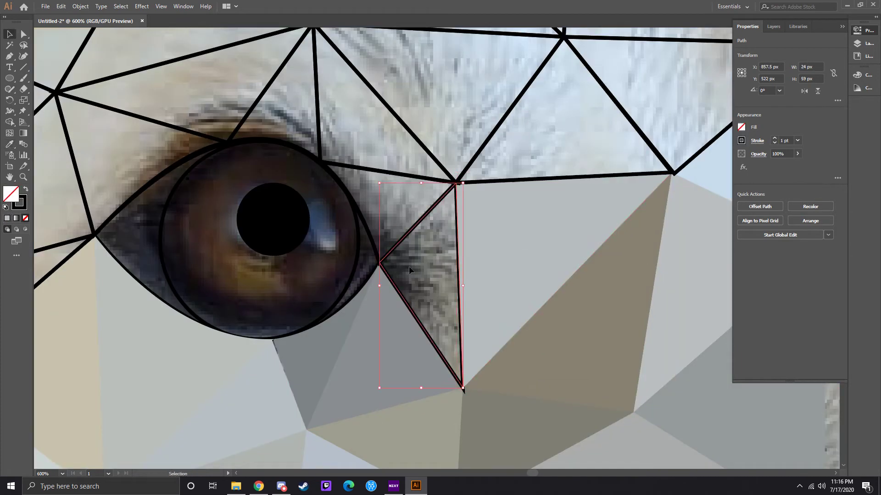
Fill the iris brown, the eye almond black and the top-left triangle grey.
left_click(190, 309)
left_click(9, 143)
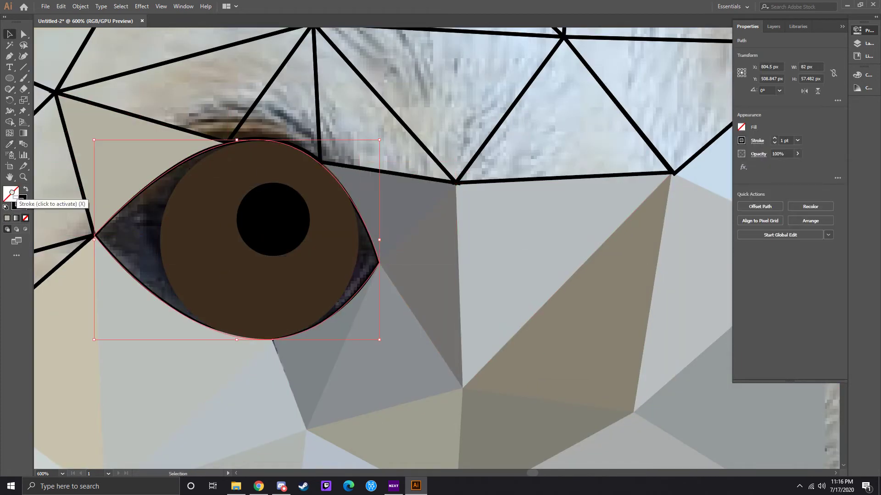
left_click(276, 132)
scroll(273, 220, "down", 3)
Give the triangle below the eye an adjusted grey fill via the Color Picker.
key("q")
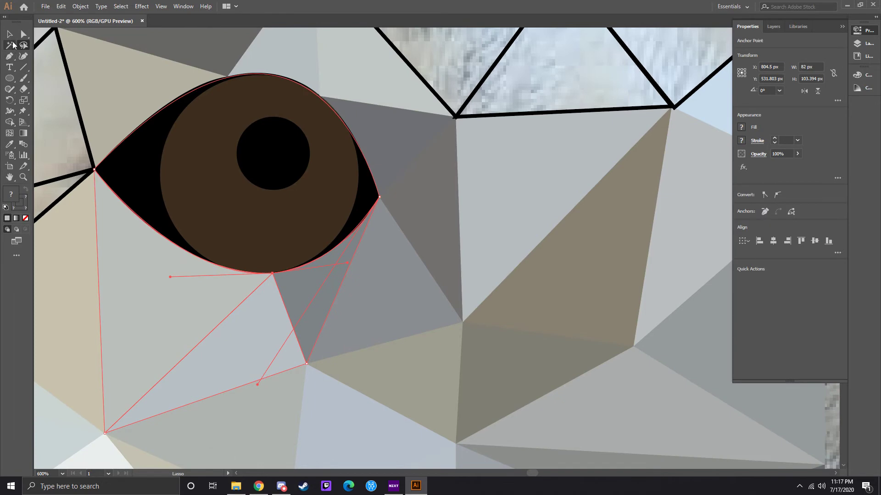
left_click(9, 34)
scroll(381, 248, "up", 3)
scroll(381, 248, "left", 6)
left_click(377, 269)
double_click(10, 193)
left_click(417, 112)
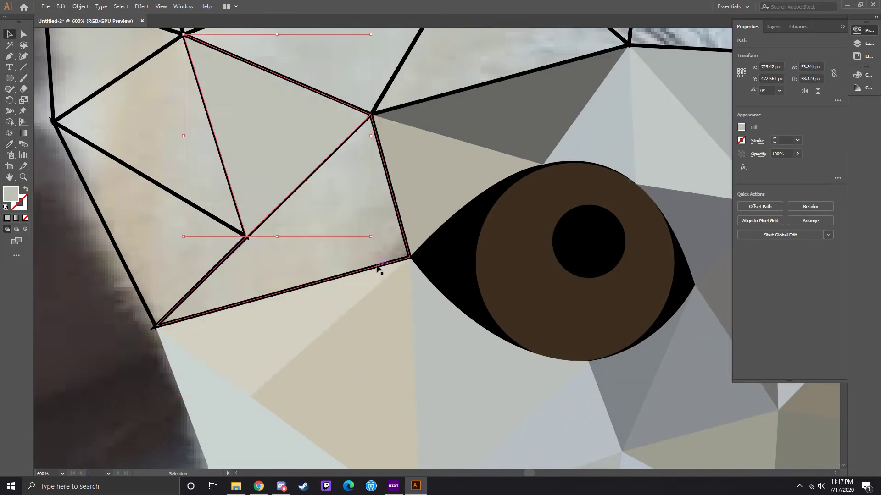
Select the lower-left and top-left triangles, briefly isolating the top-left one for editing.
scroll(377, 269, "up", 4)
left_click(187, 293)
left_click(283, 289)
scroll(458, 252, "up", 2)
double_click(121, 143)
key("Escape")
scroll(526, 471, "right", 10)
Fill a triangle with sampled grey and select the brown triangle's bottom corner.
key("i")
left_click(331, 259)
scroll(405, 196, "up", 4)
left_click(312, 137, "ctrl")
left_click(23, 34)
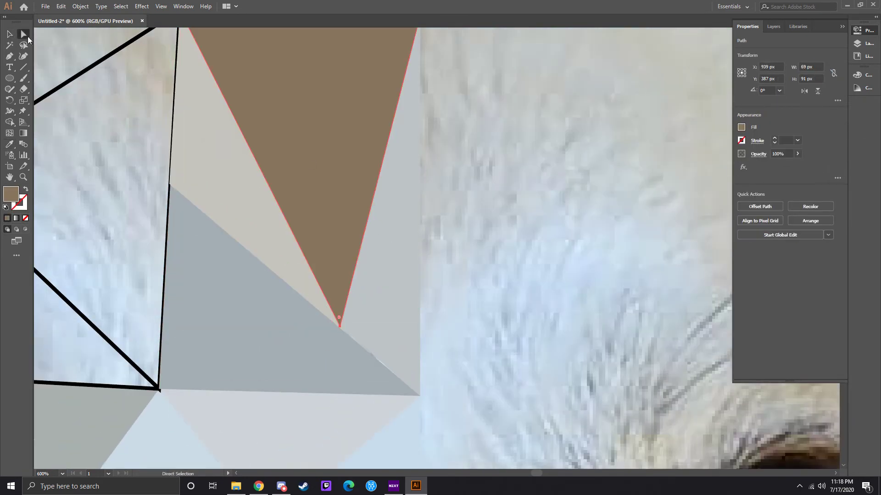
left_click(9, 34)
scroll(458, 253, "down", 5)
Pick out the next triangle and fill it with grey sampled from the photo.
left_click(546, 321)
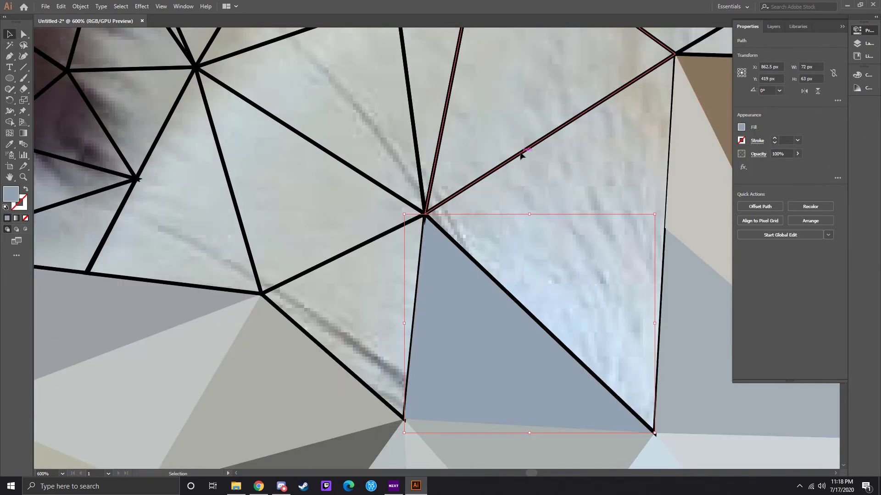
left_click(315, 344)
left_click(282, 261)
key("i")
left_click(424, 164)
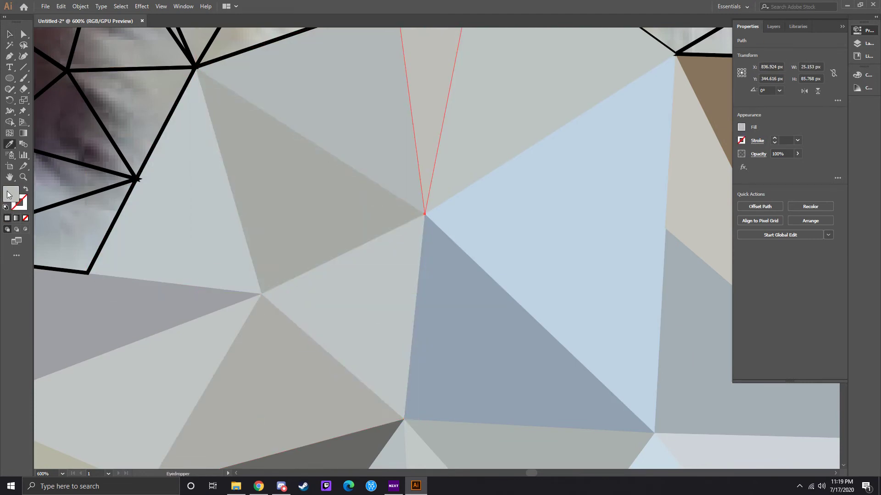
key("v")
scroll(283, 262, "up", 5)
Fill several triangles beside the brown patch with sampled grey.
left_click(183, 362)
left_click_drag(527, 472, 527, 473)
left_click(339, 275)
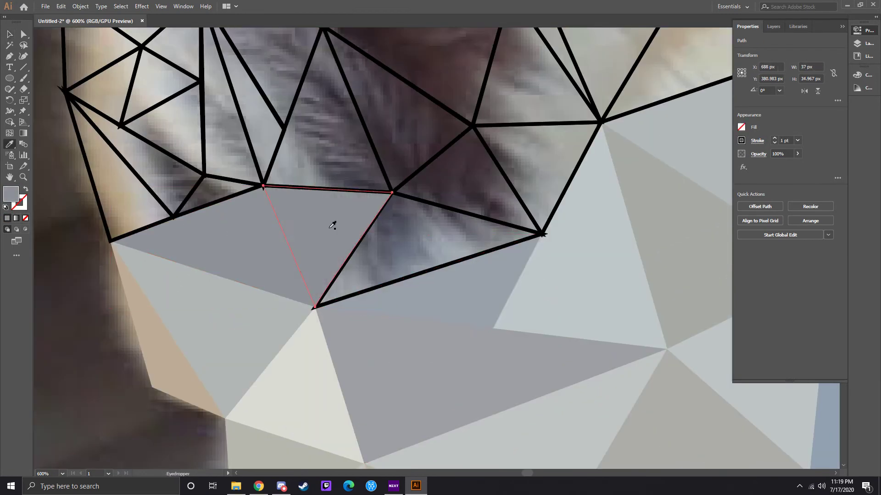
left_click(213, 295)
left_click(220, 199)
scroll(220, 199, "up", 5)
left_click(155, 200)
Fill the small left triangle and the neighbouring forehead triangles with sampled photo colours.
key("i")
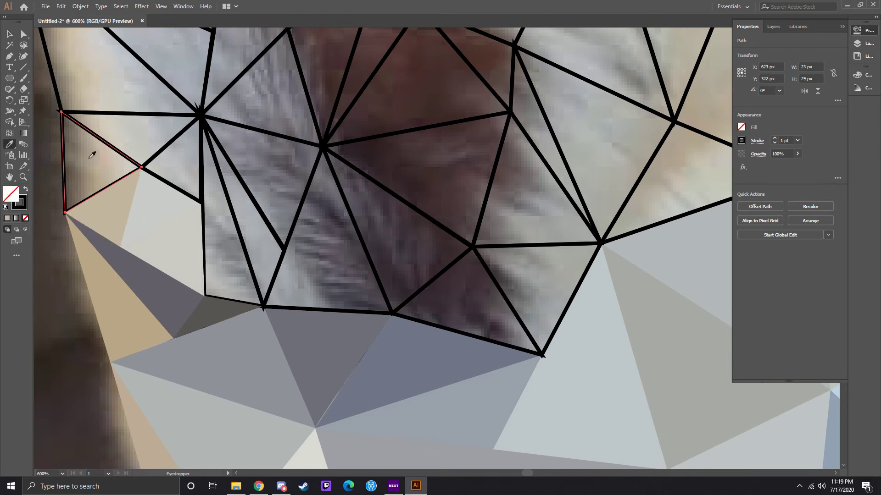
left_click(64, 156)
key("v")
left_click(243, 211)
left_click(409, 265)
left_click(577, 329)
left_click(537, 247)
scroll(525, 216, "up", 3)
Select a new triangle and lasso-select some of its anchor points.
key("i")
left_click(525, 427)
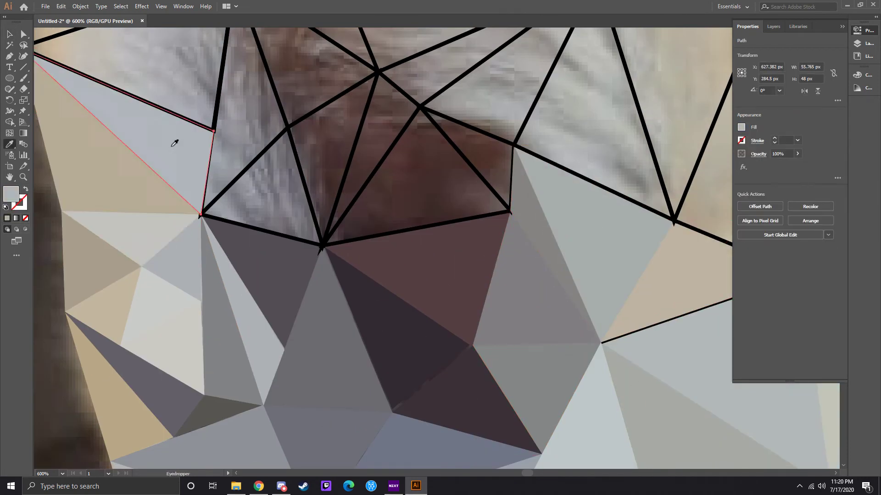
scroll(526, 436, "down", 3)
key("q")
left_click_drag(383, 333, 397, 334)
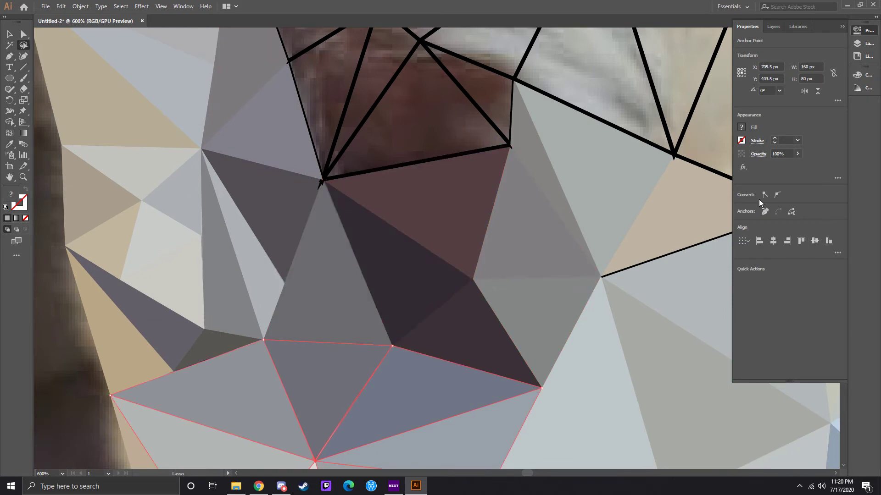
scroll(702, 291, "up", 3)
scroll(399, 321, "up", 3)
Exit isolation mode and fill the last tan triangle with a sampled colour.
key("v")
left_click(350, 243)
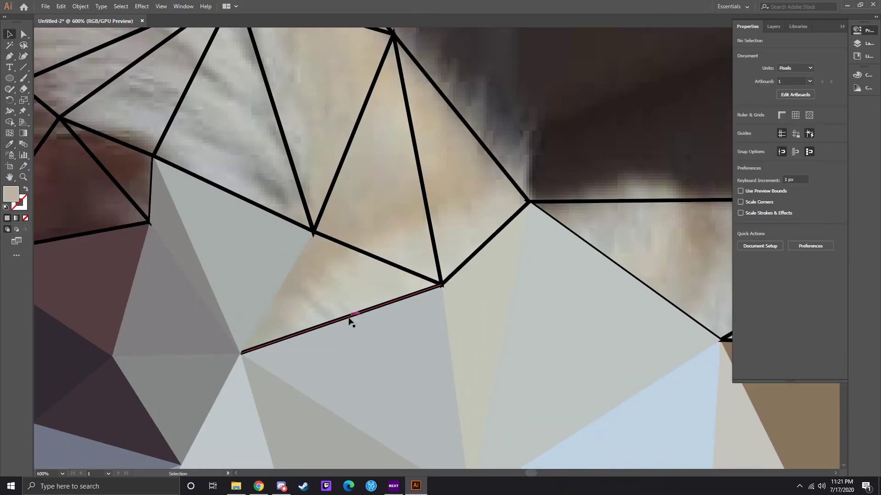
key("Escape")
key("a")
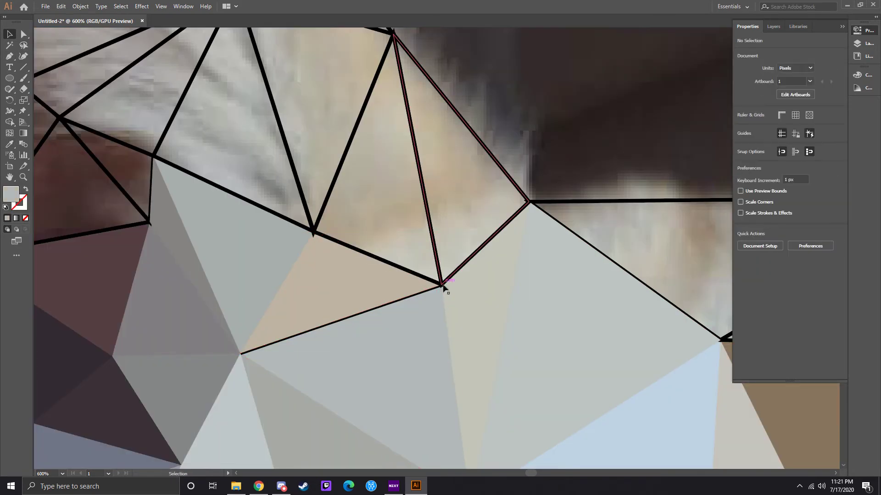
key("v")
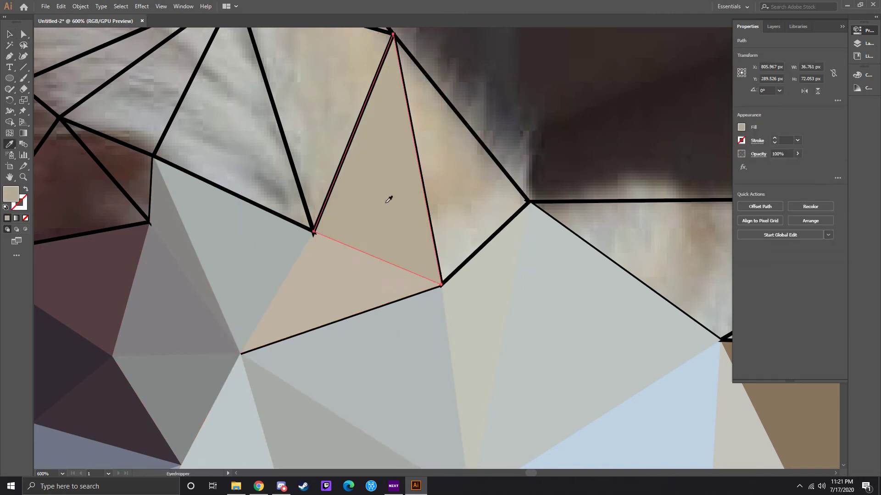
left_click(407, 300)
left_click(386, 266)
key("ctrl+shift+a")
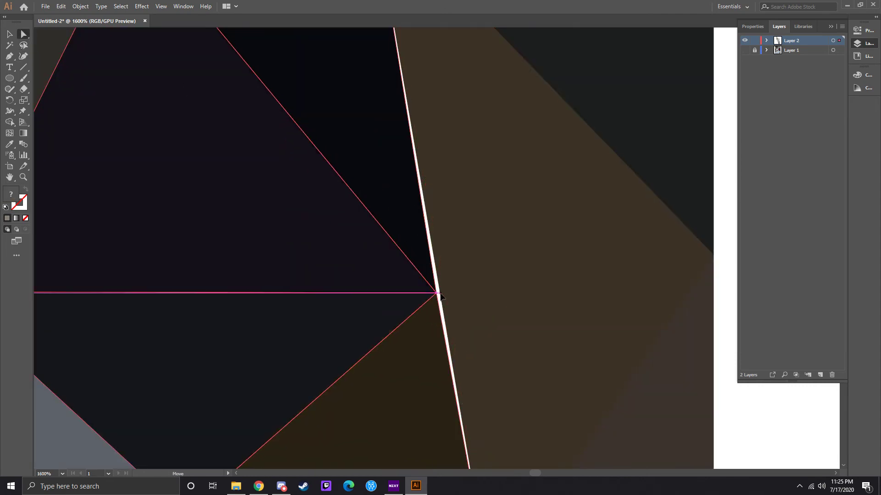
Select the anchor points beside the eye on the half face for refinement.
left_click(436, 293)
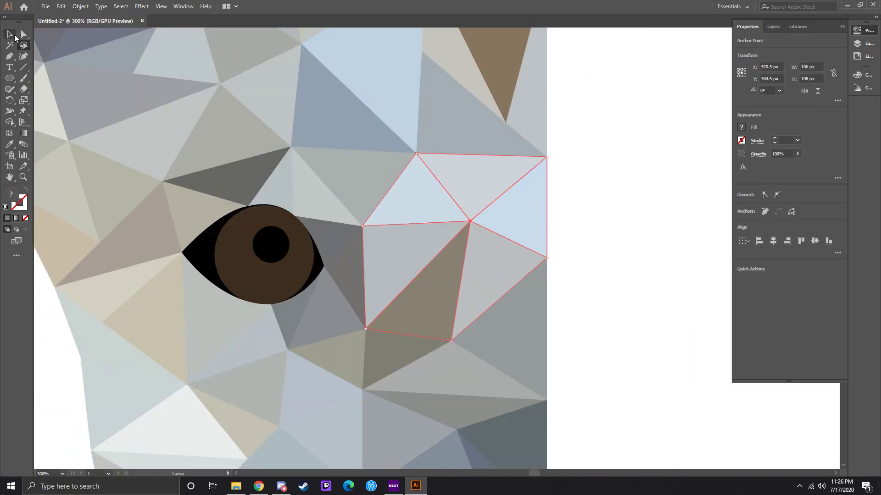
left_click_drag(177, 255, 113, 250)
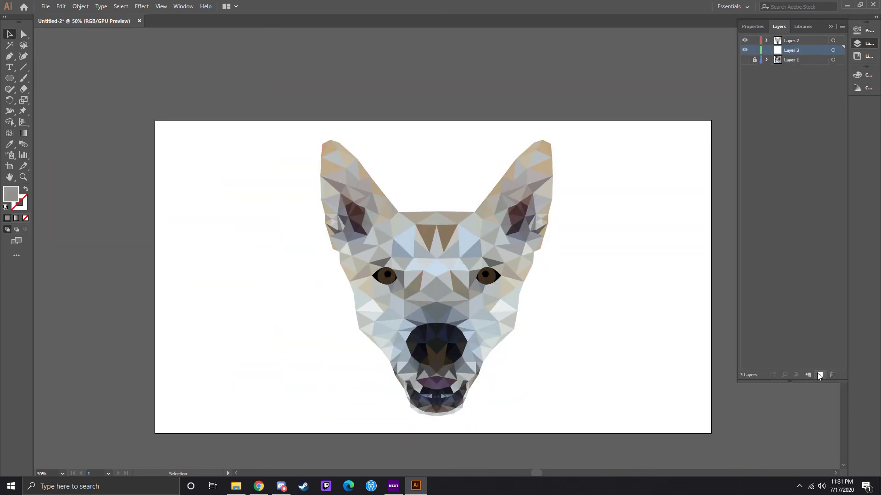
Confirm green as the fill colour for the background rectangle.
key("Return")
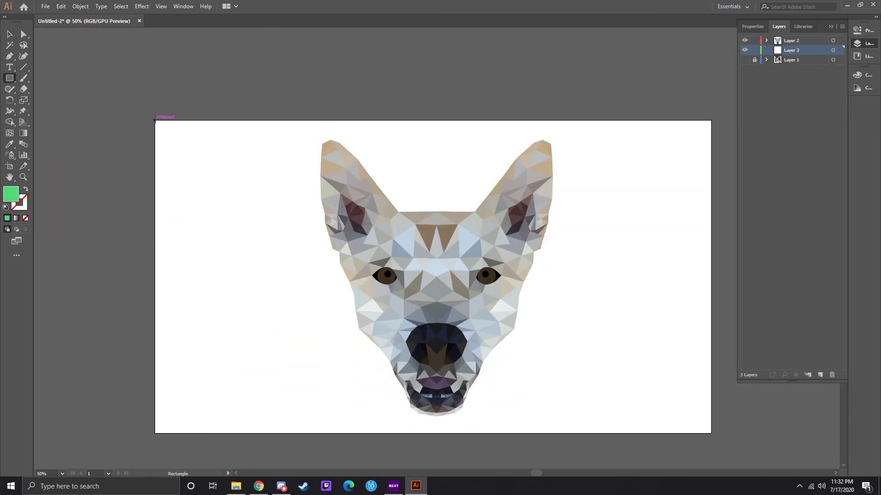